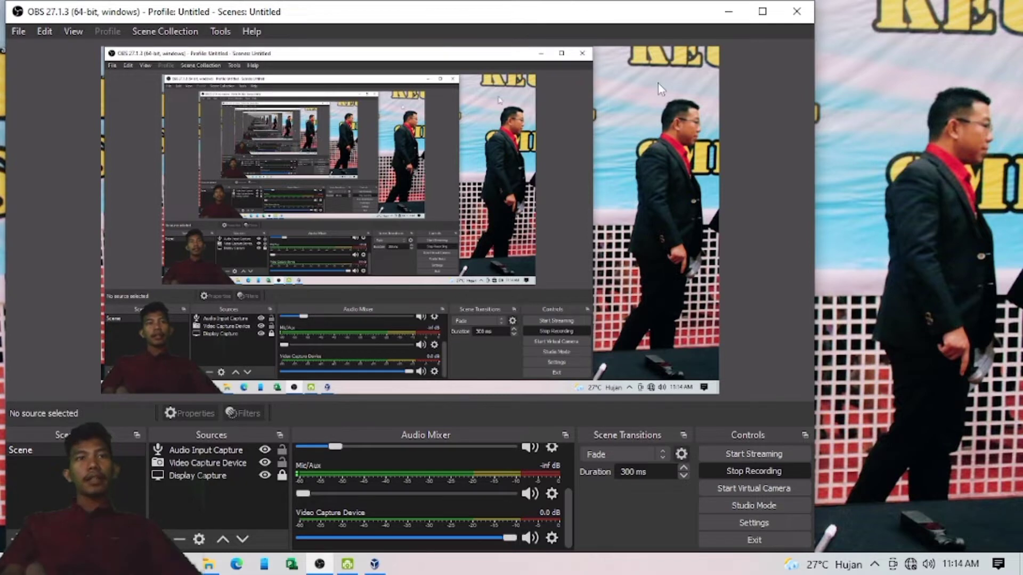
Step: Look over the VirtualBox Manager and the win 7 64bit disc image in the Downloads folder
{"action": "left_click", "coordinate": [727, 11]}
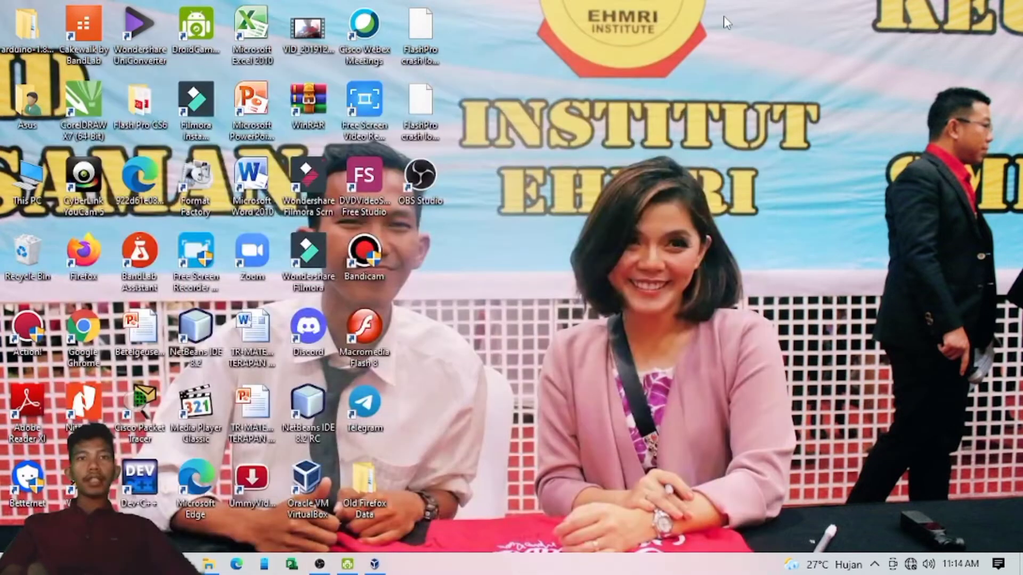
{"action": "mouse_move", "coordinate": [374, 563]}
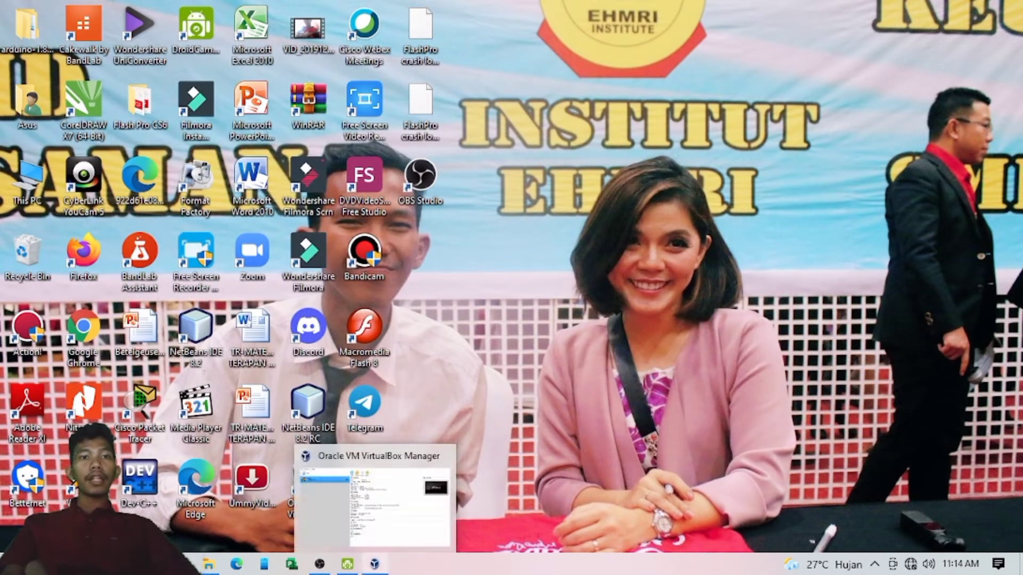
{"action": "left_click", "coordinate": [375, 506]}
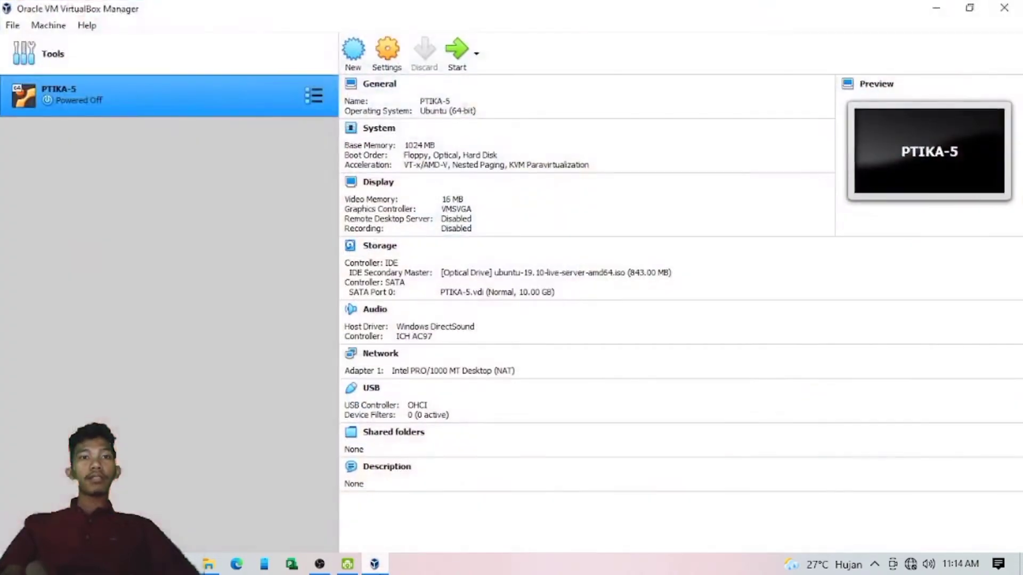
{"action": "left_click", "coordinate": [936, 8]}
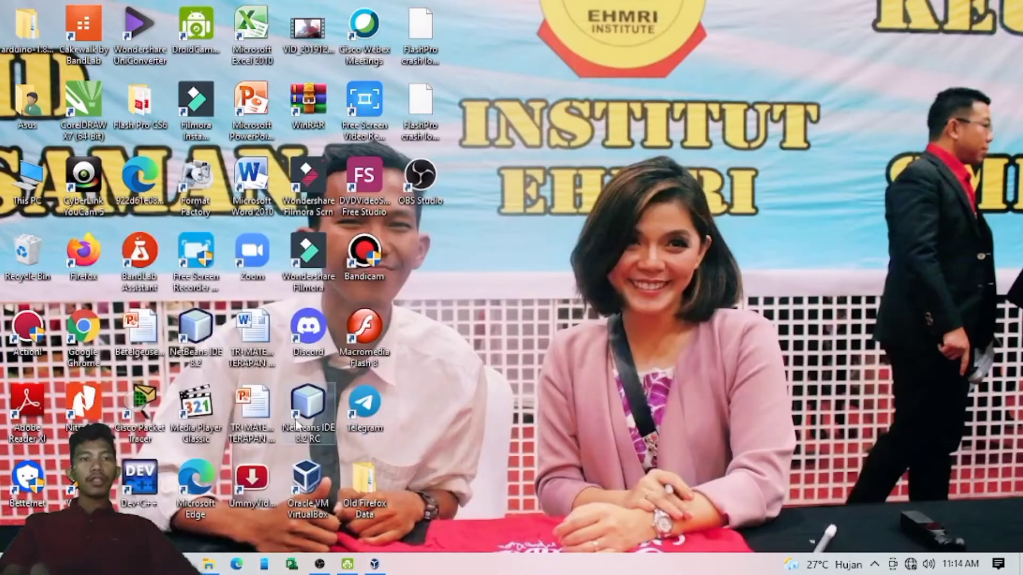
{"action": "left_click", "coordinate": [208, 566]}
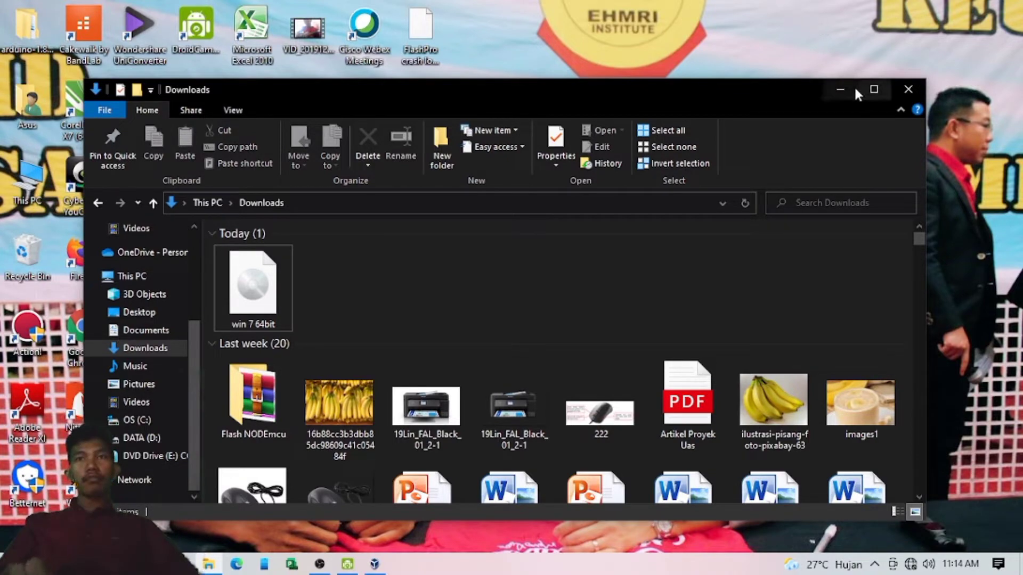
{"action": "left_click", "coordinate": [838, 89]}
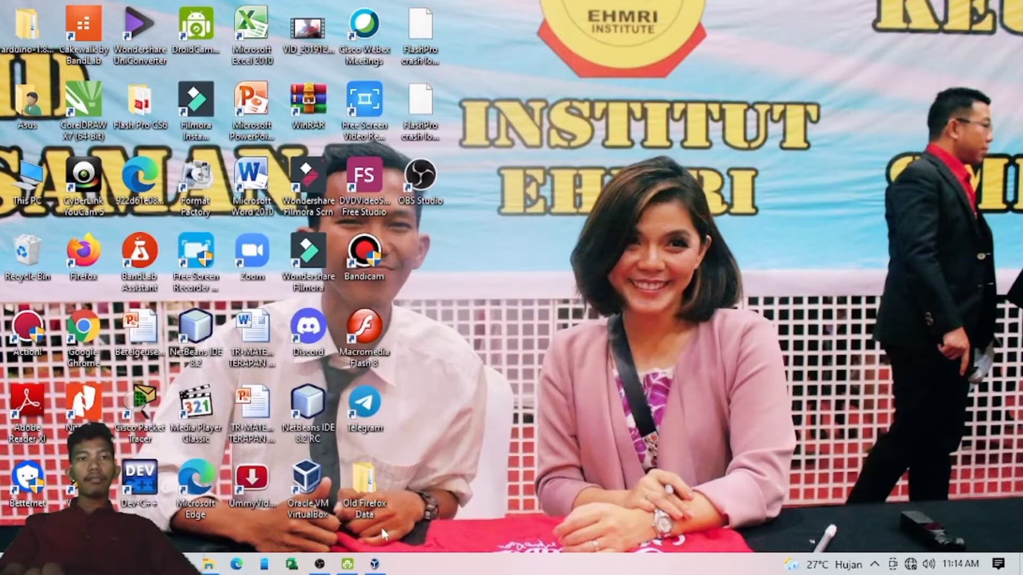
Step: Switch to VirtualBox Manager and begin creating a new virtual machine named PERAKITANC
{"action": "left_click", "coordinate": [374, 564]}
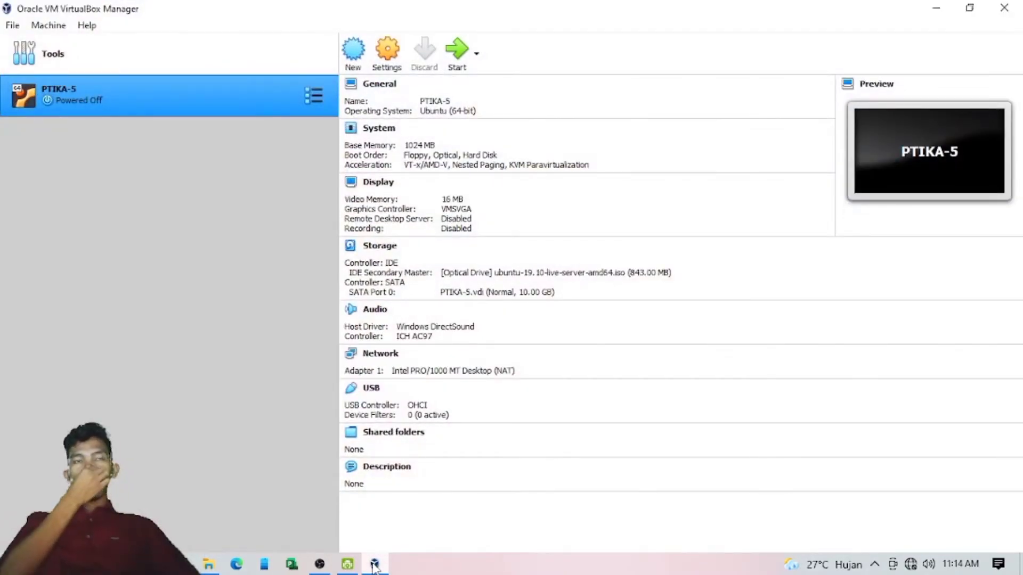
{"action": "left_click", "coordinate": [347, 49]}
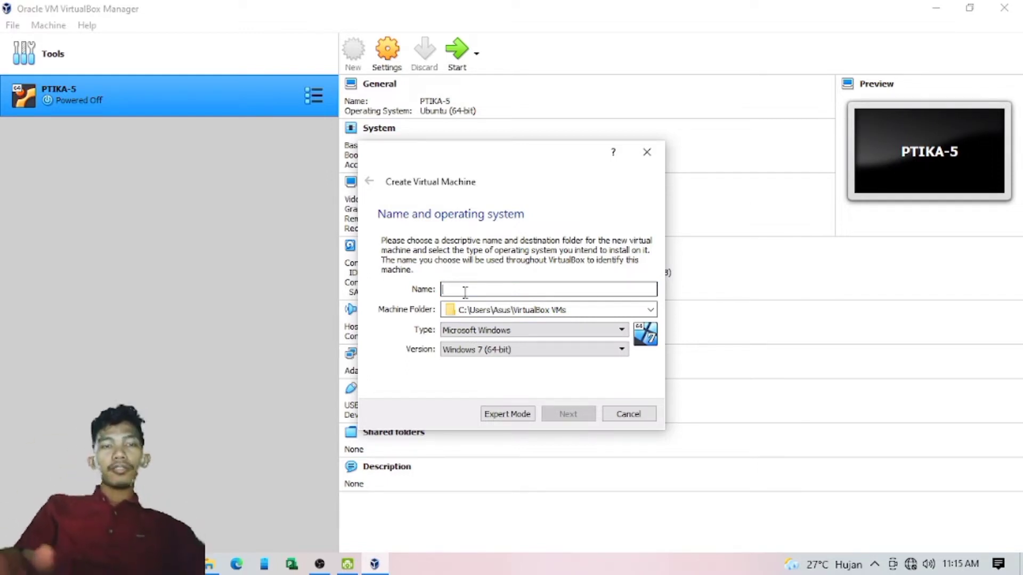
{"action": "type", "text": "pe"}
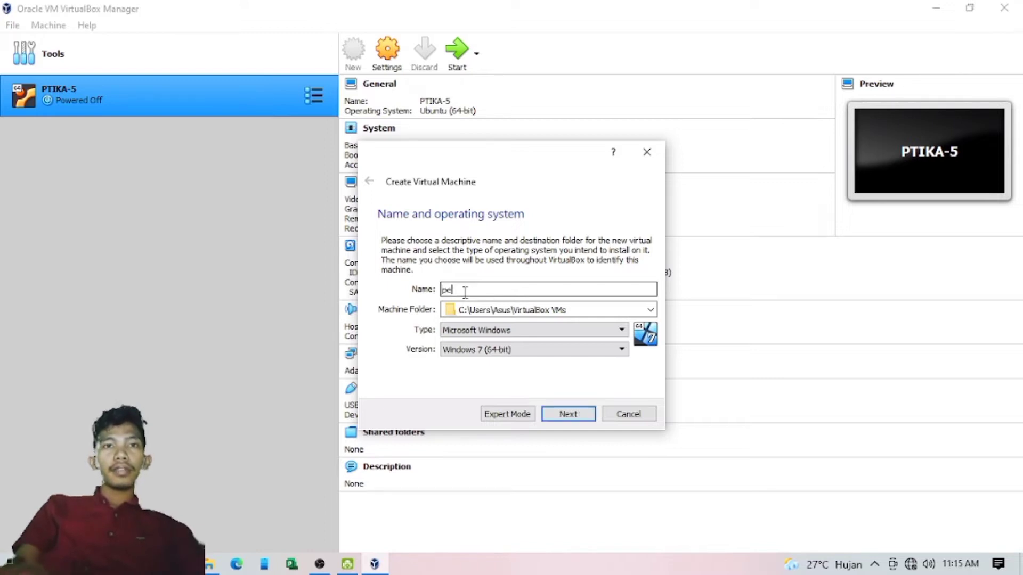
{"action": "key", "text": "BackSpace"}
{"action": "key", "text": "BackSpace"}
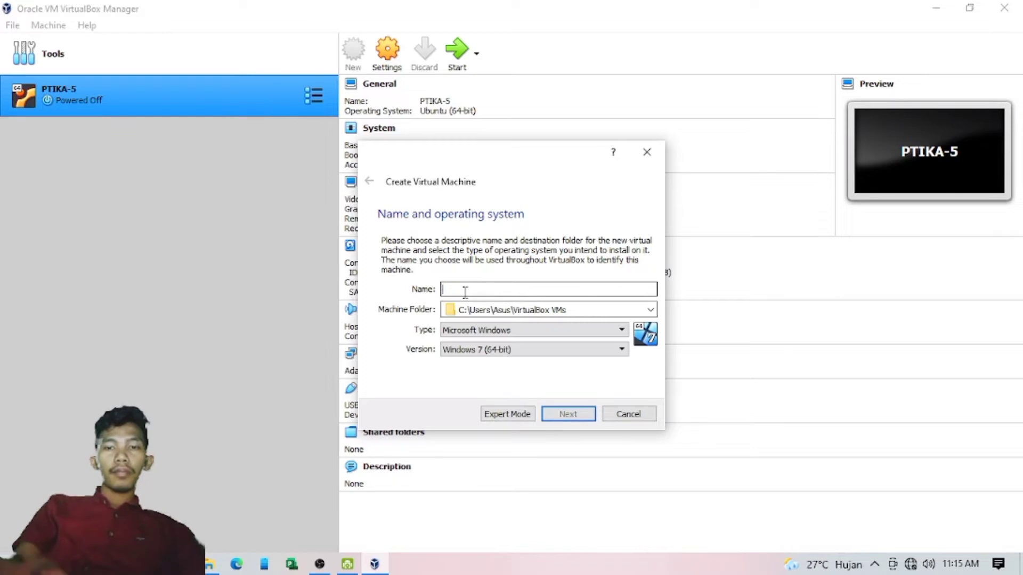
{"action": "type", "text": "PERAKITAB"}
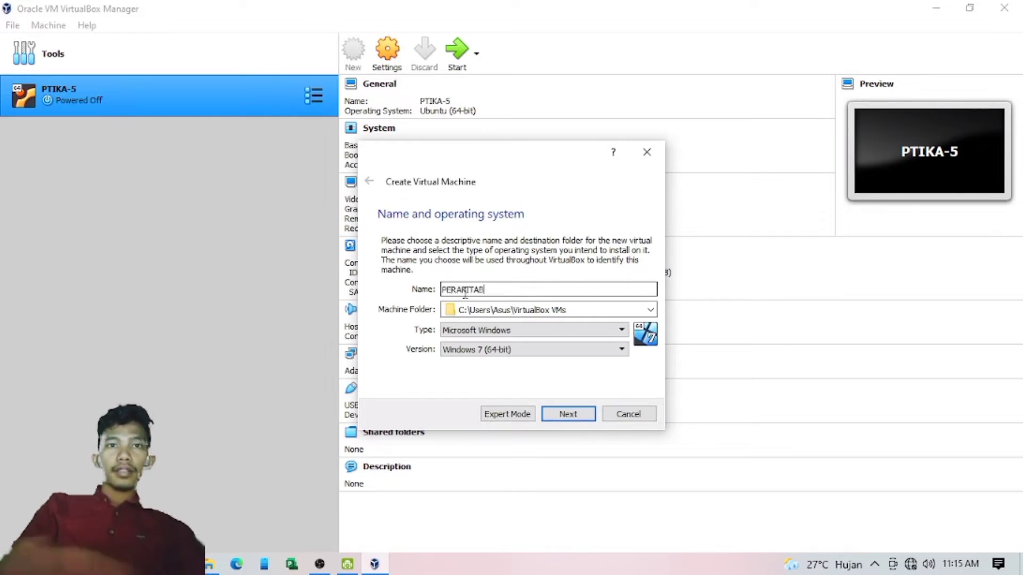
{"action": "key", "text": "BackSpace"}
{"action": "type", "text": "NC"}
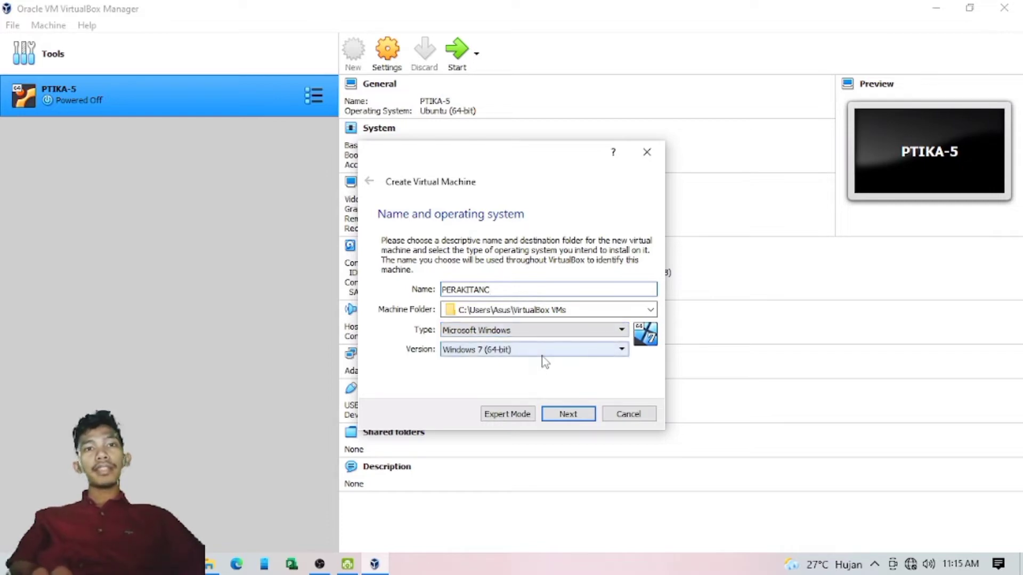
Step: Check the disc image in the Downloads folder and choose Windows 7 (64-bit) as the new machine's version
{"action": "left_click", "coordinate": [212, 565]}
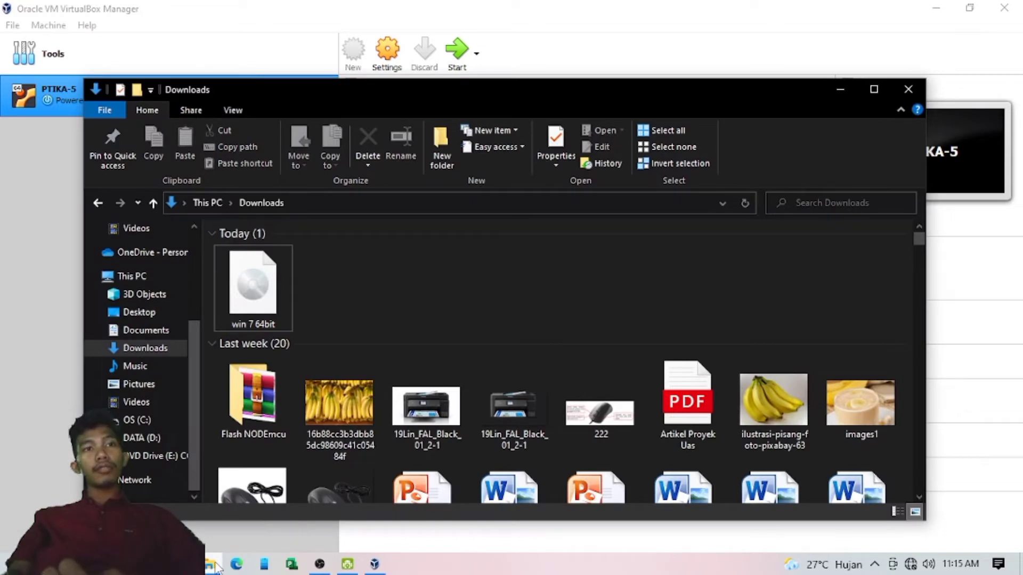
{"action": "left_click", "coordinate": [213, 564]}
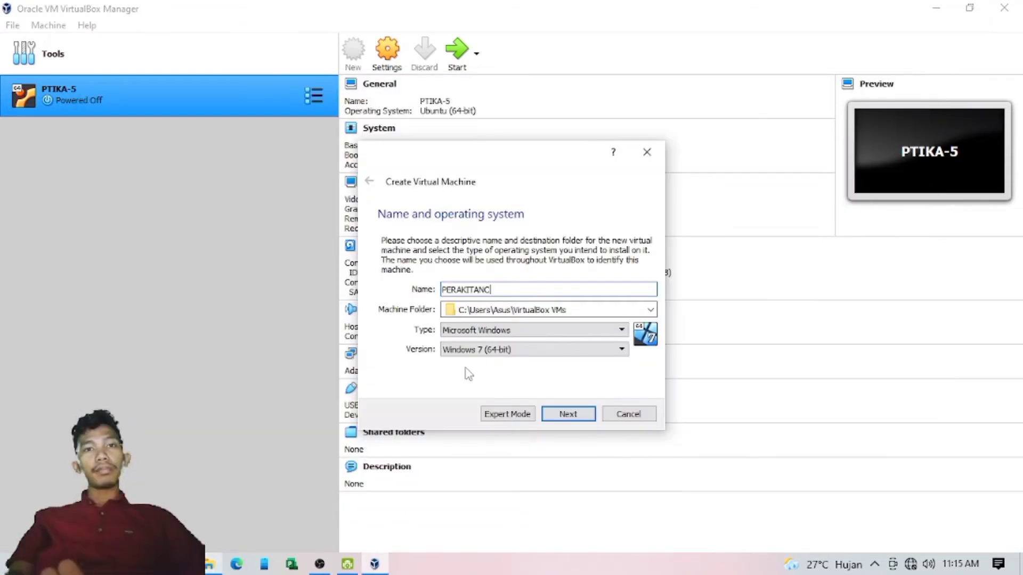
{"action": "left_click", "coordinate": [604, 351]}
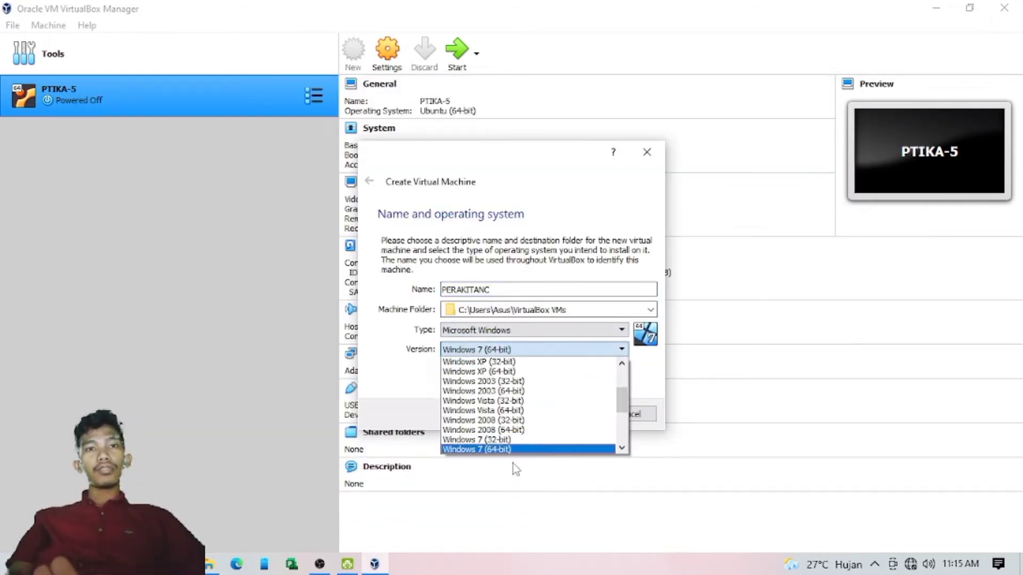
{"action": "left_click", "coordinate": [514, 464]}
{"action": "left_click", "coordinate": [583, 416]}
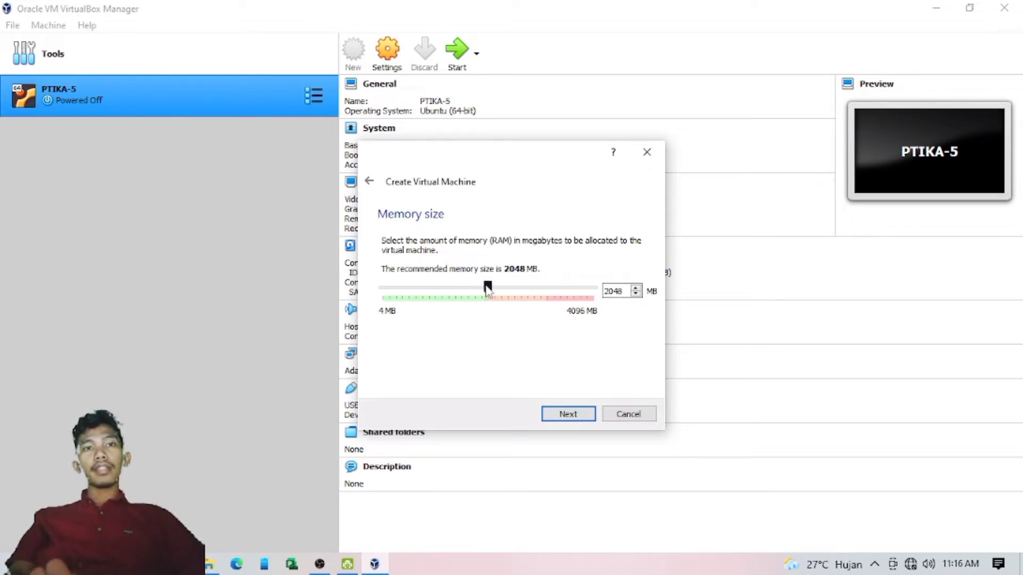
Step: Set the new machine's memory size to 1024 MB and choose to create a virtual hard disk now
{"action": "left_click_drag", "start_coordinate": [488, 291], "coordinate": [439, 295]}
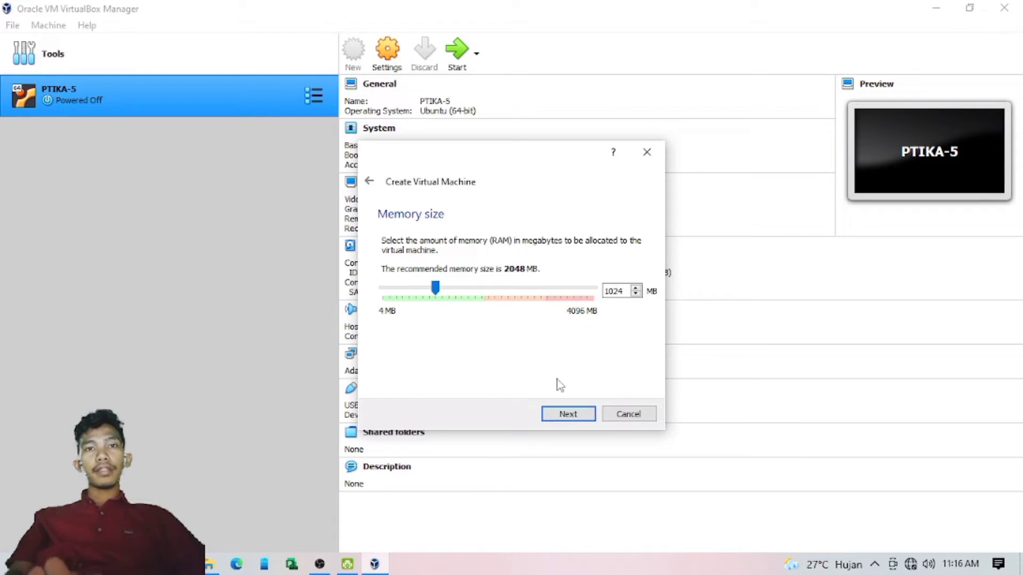
{"action": "left_click", "coordinate": [565, 415]}
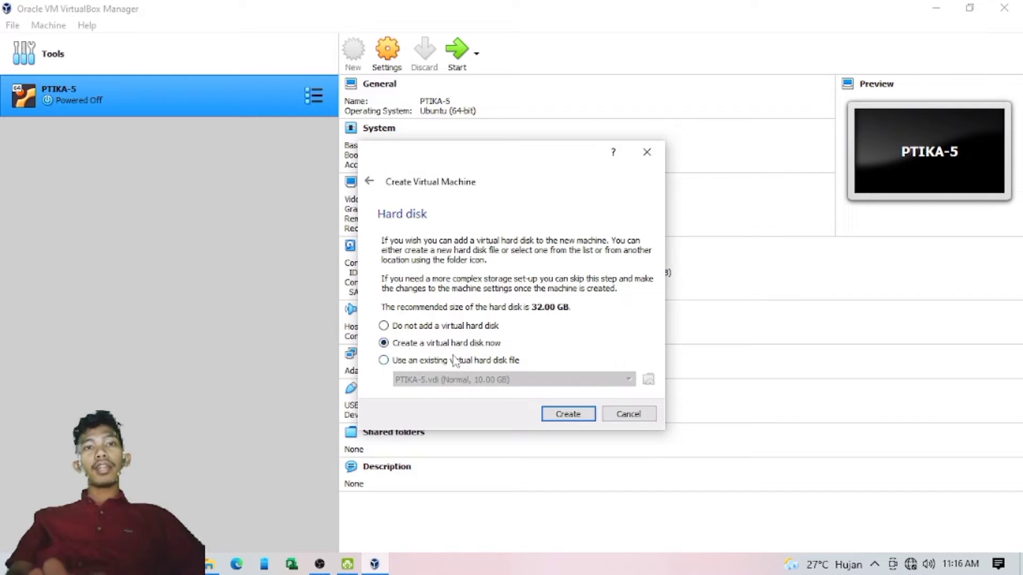
{"action": "left_click", "coordinate": [564, 414]}
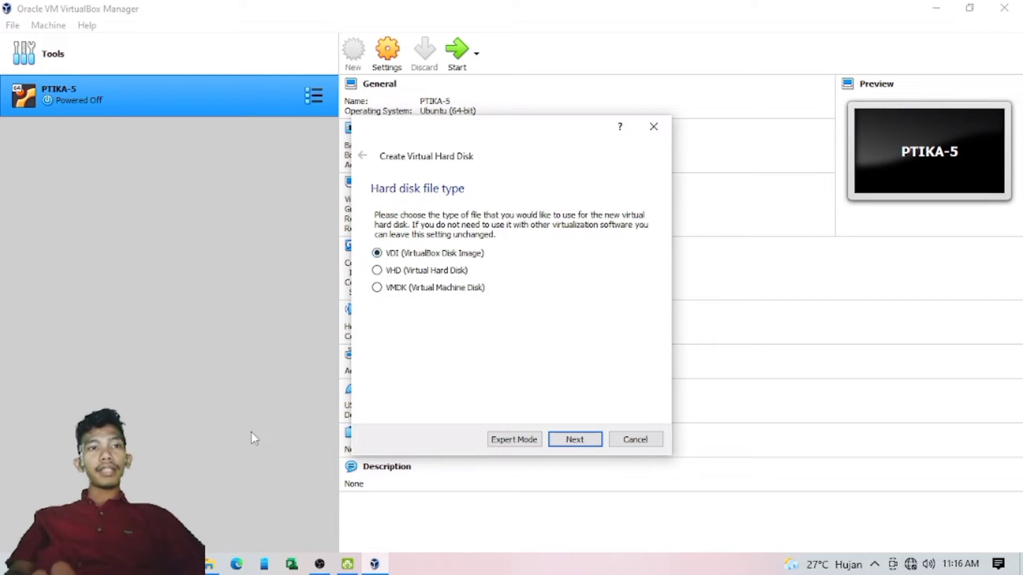
Step: Create a dynamically allocated 32.00 GB VDI hard disk for the PERAKITANC machine
{"action": "left_click", "coordinate": [209, 564]}
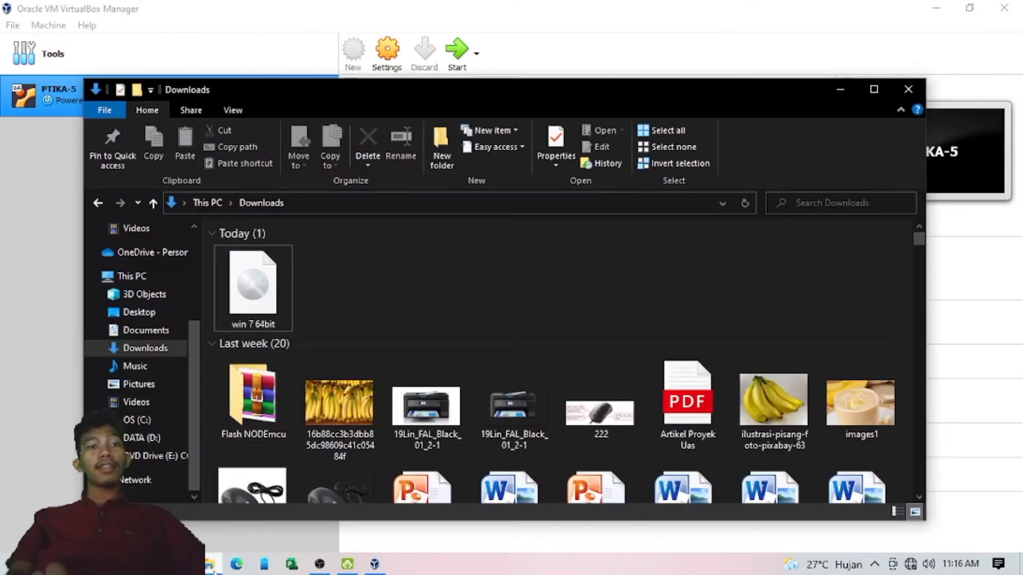
{"action": "left_click", "coordinate": [209, 564]}
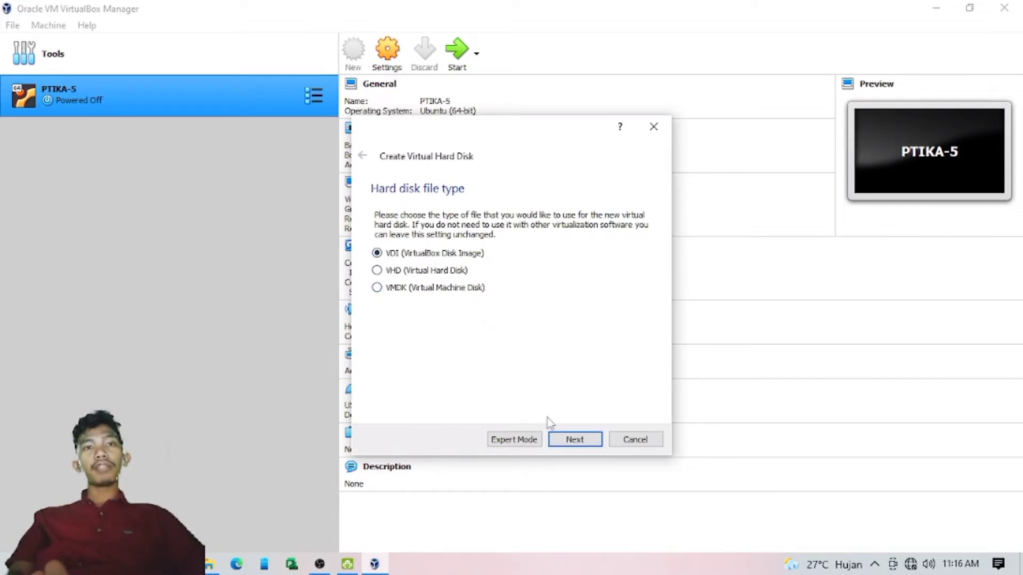
{"action": "left_click", "coordinate": [574, 440]}
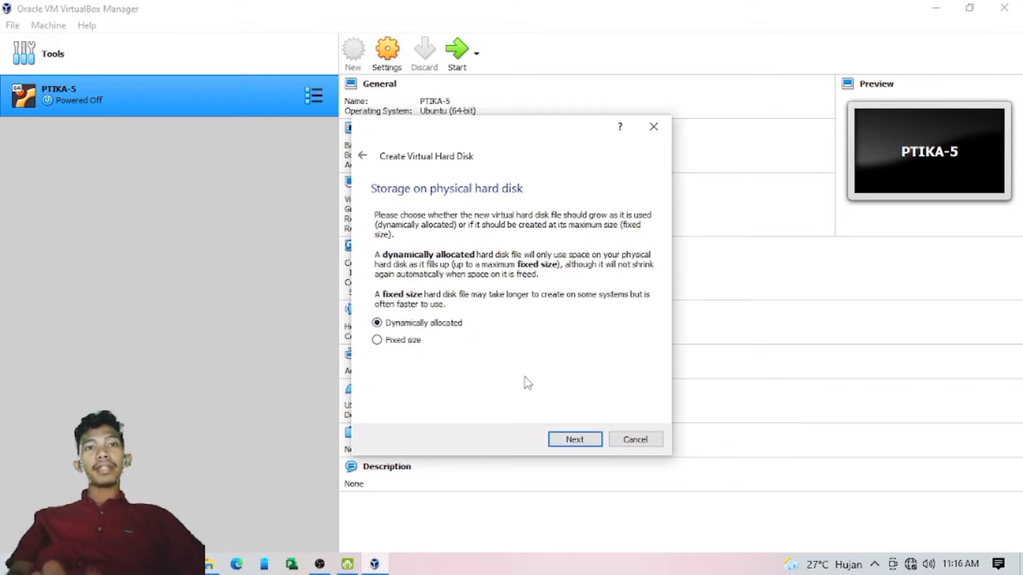
{"action": "left_click", "coordinate": [581, 444]}
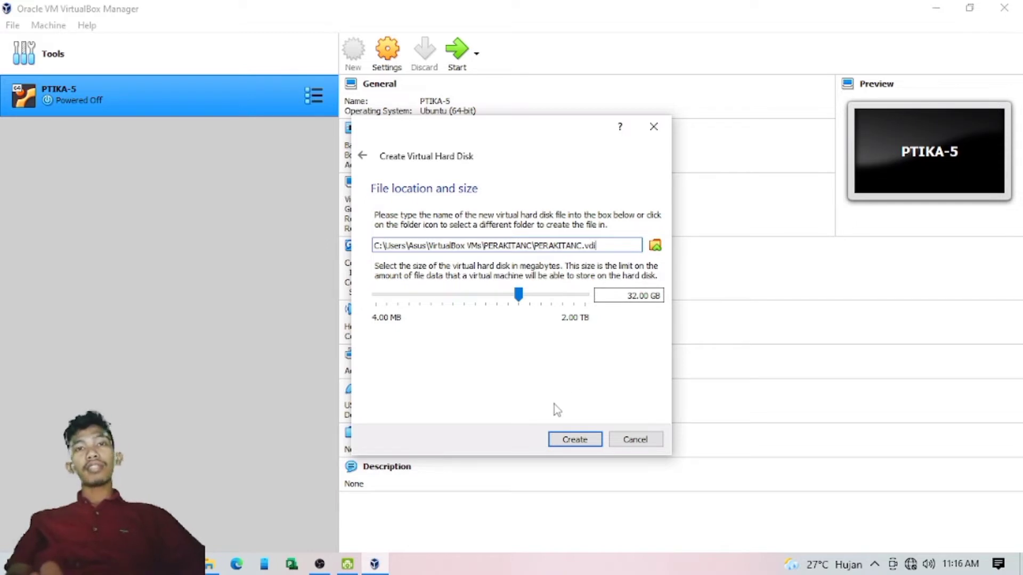
{"action": "left_click", "coordinate": [561, 440]}
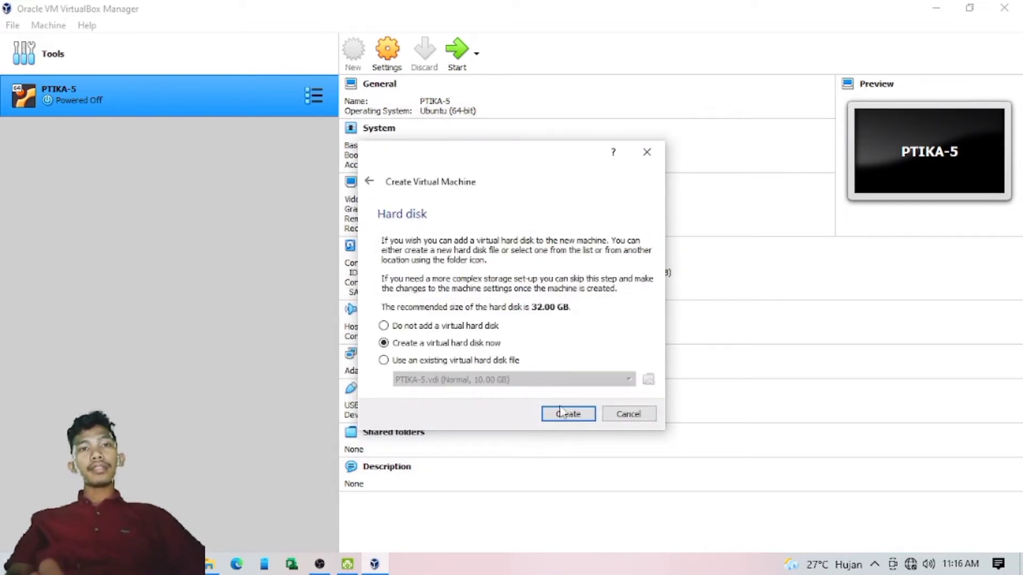
{"action": "left_click", "coordinate": [566, 414]}
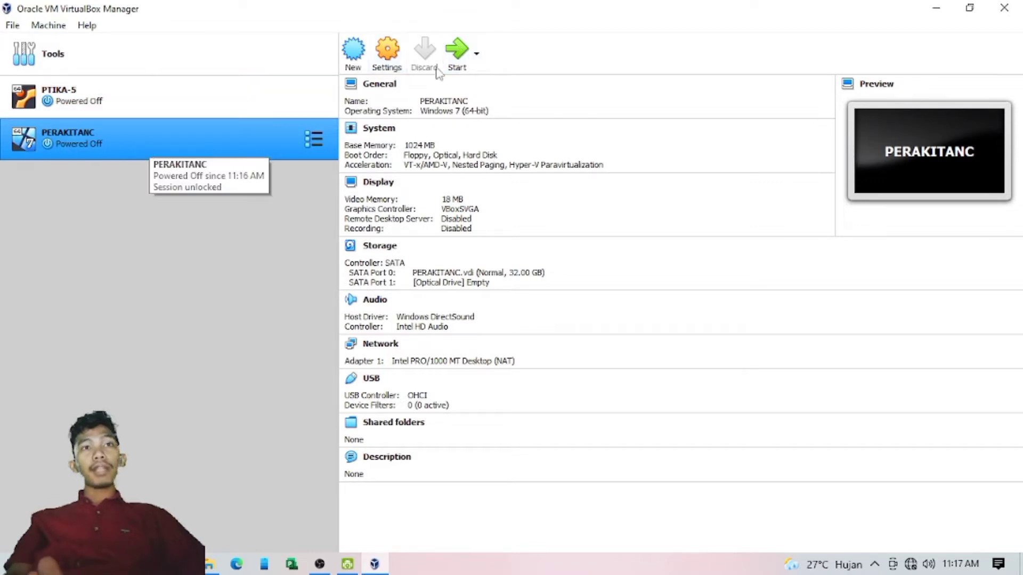
Step: Start the PERAKITANC machine with win 7 64bit.iso as its start-up disk
{"action": "left_click", "coordinate": [453, 68]}
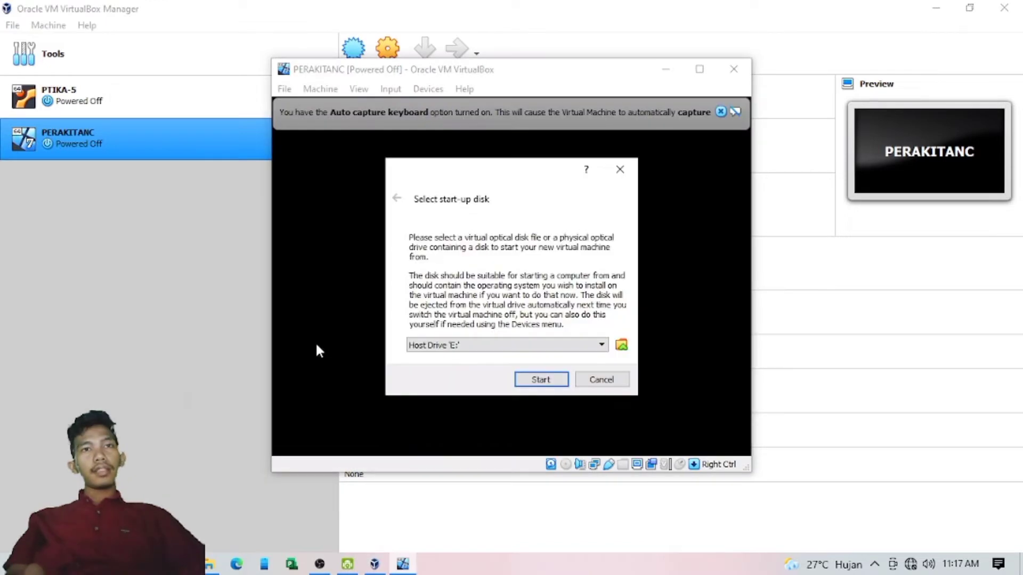
{"action": "left_click", "coordinate": [620, 345]}
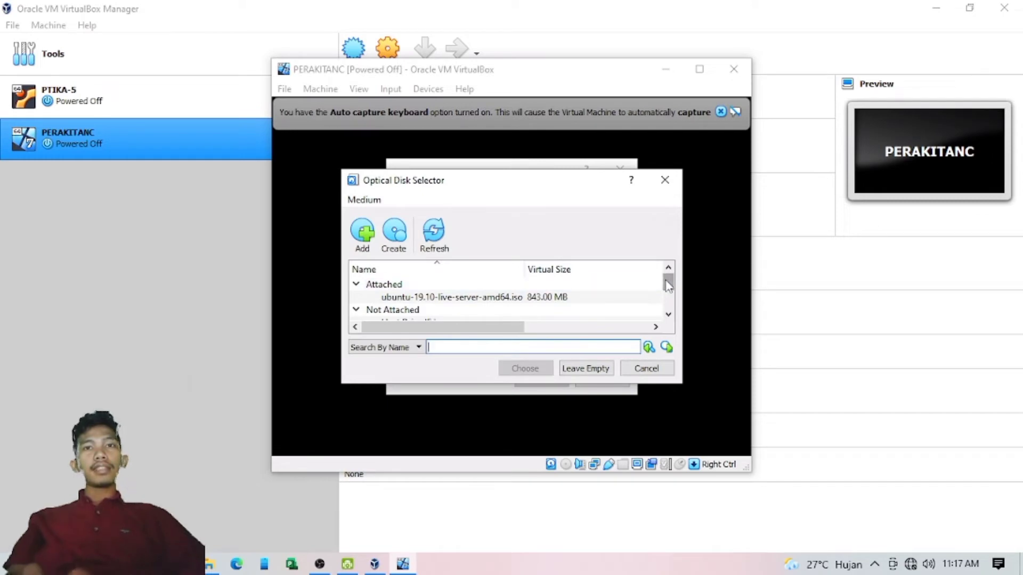
{"action": "left_click", "coordinate": [668, 282]}
{"action": "left_click_drag", "start_coordinate": [668, 285], "coordinate": [669, 298]}
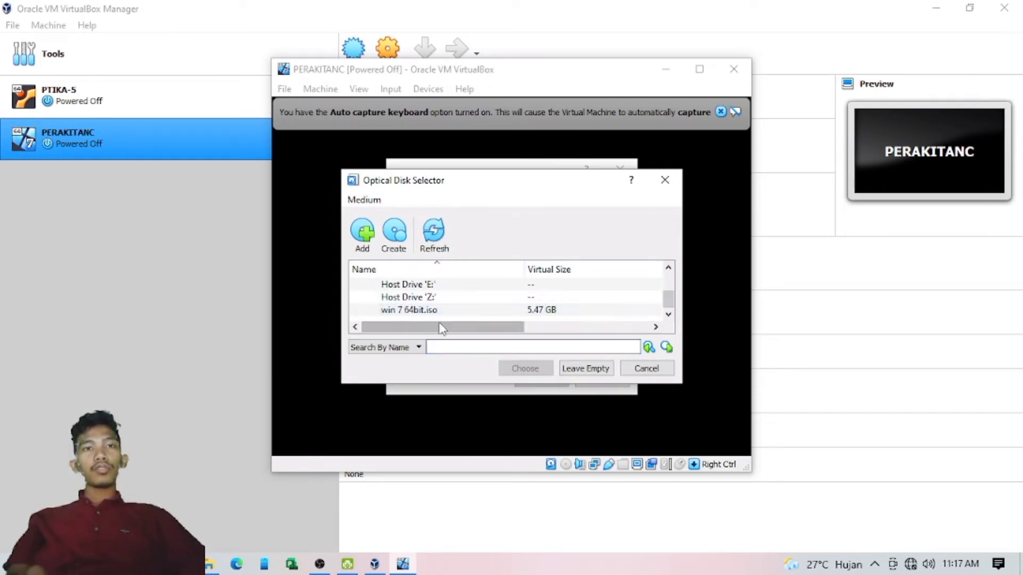
{"action": "left_click", "coordinate": [444, 311]}
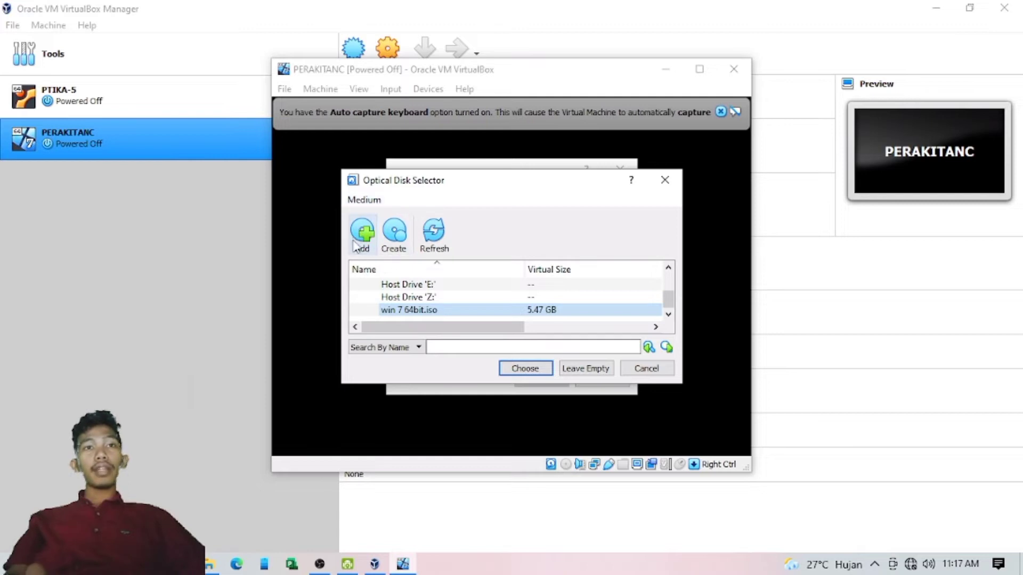
{"action": "left_click", "coordinate": [535, 369]}
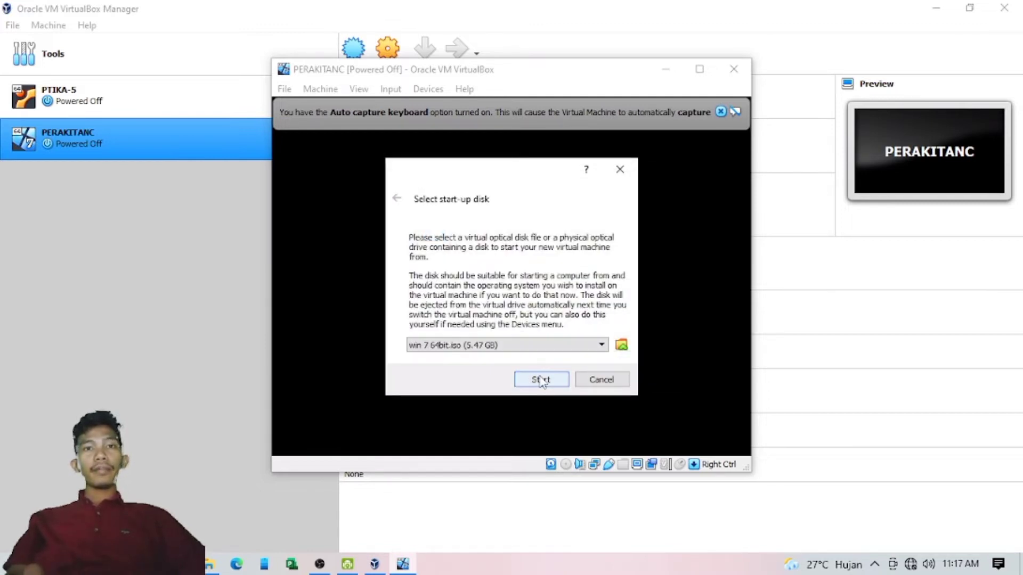
{"action": "left_click", "coordinate": [541, 380]}
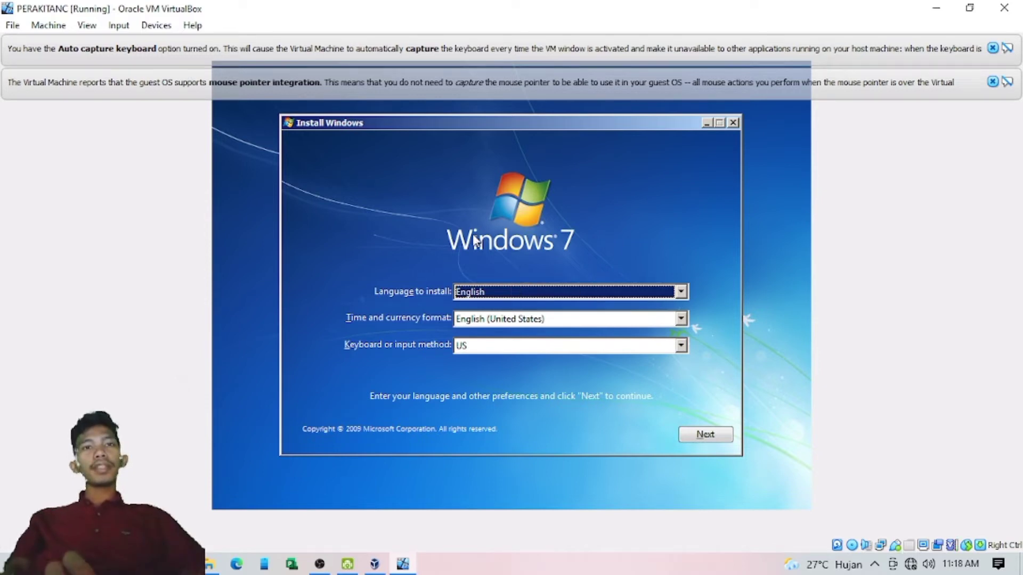
Step: Keep English as the installation language and set the time and currency format to Indonesian (Indonesia) with the US keyboard
{"action": "left_click", "coordinate": [502, 293]}
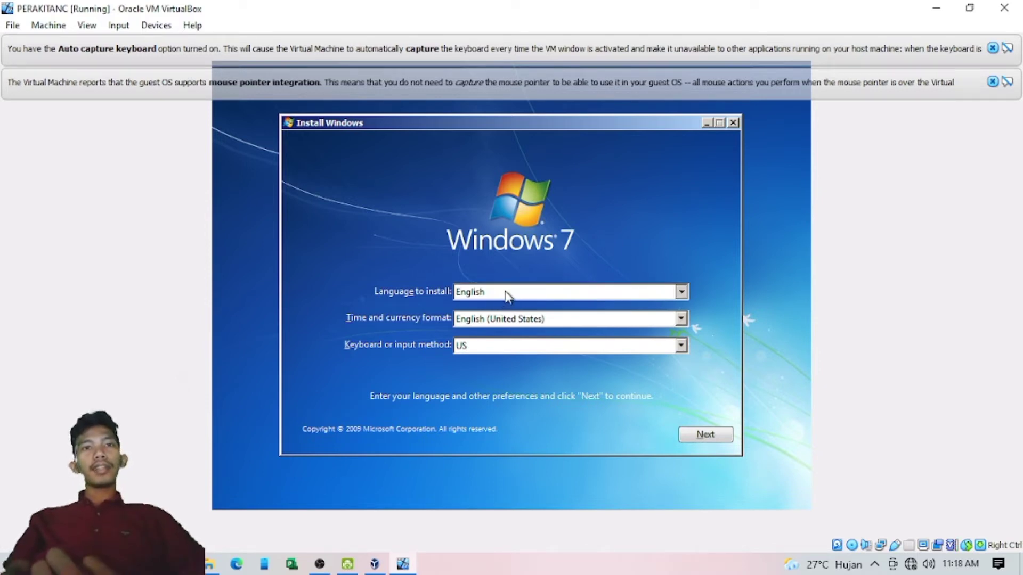
{"action": "left_click", "coordinate": [489, 308]}
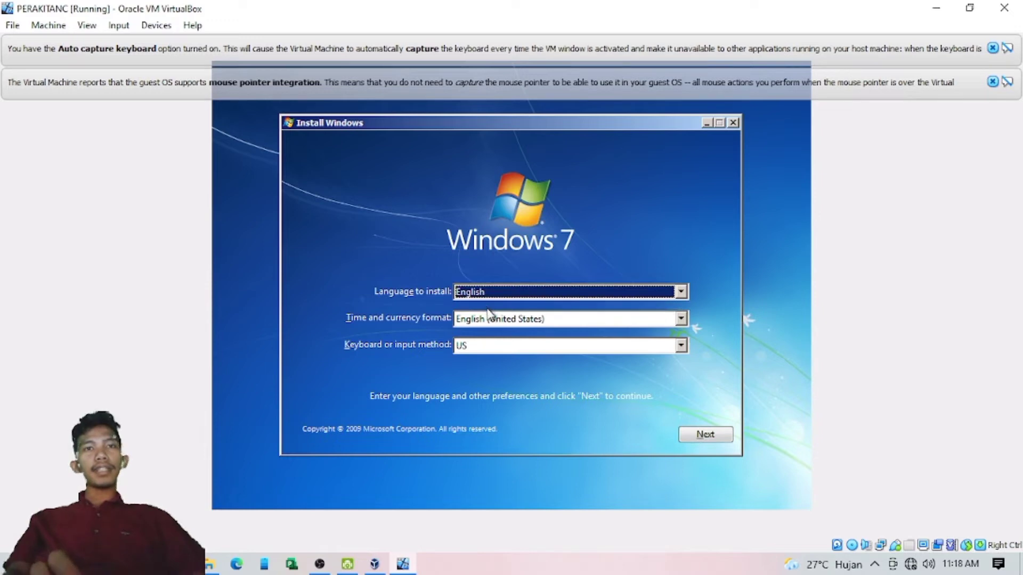
{"action": "left_click", "coordinate": [515, 325]}
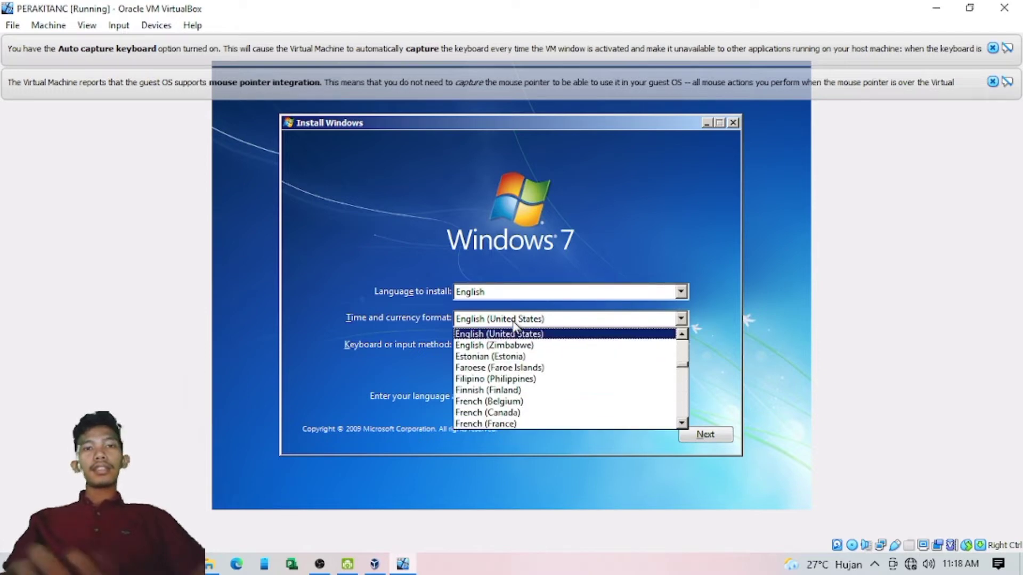
{"action": "key", "text": "i"}
{"action": "key", "text": "n"}
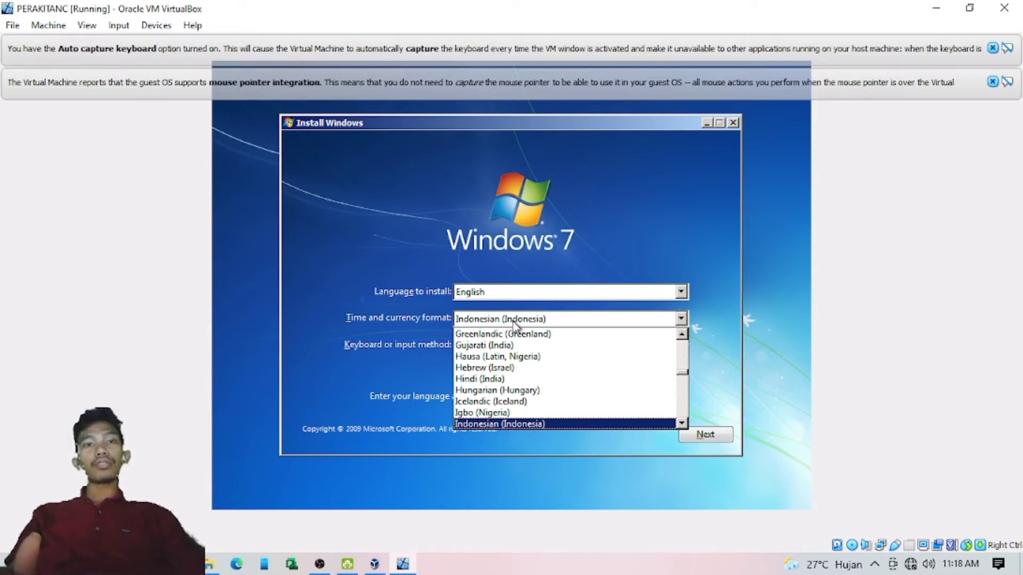
{"action": "left_click", "coordinate": [513, 321]}
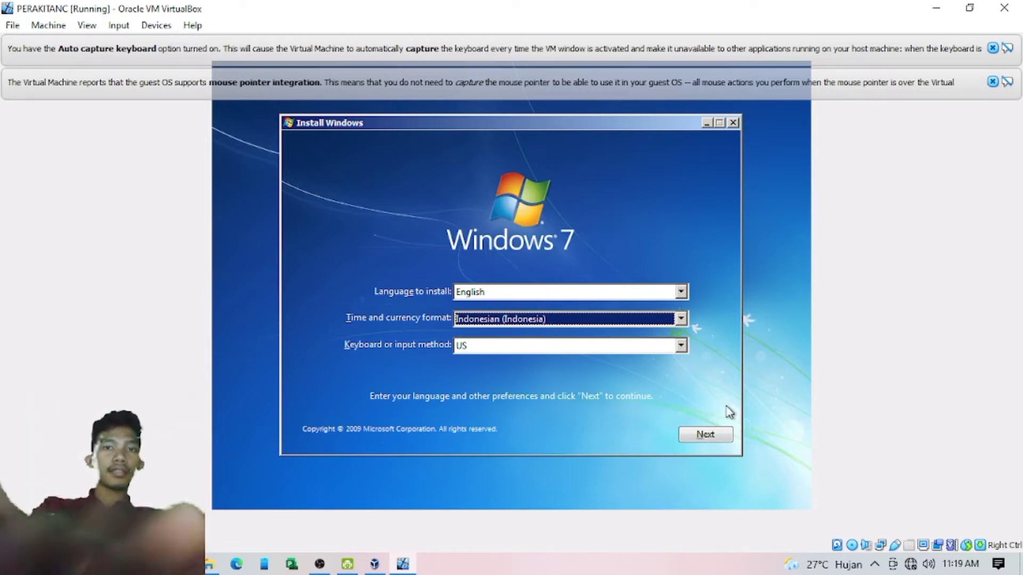
{"action": "left_click", "coordinate": [698, 434]}
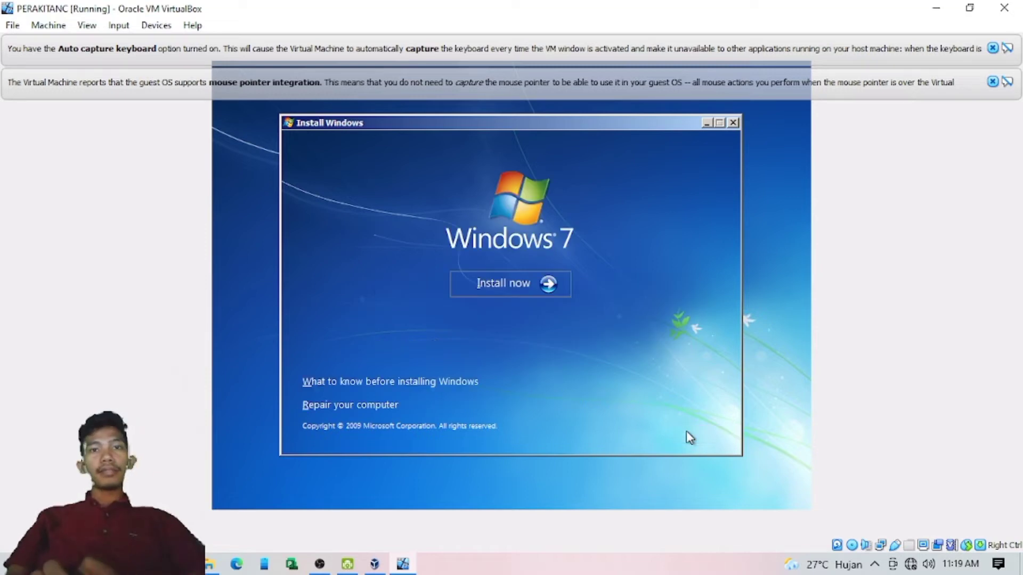
Step: Start the Windows 7 installation and accept the license terms
{"action": "left_click", "coordinate": [502, 280]}
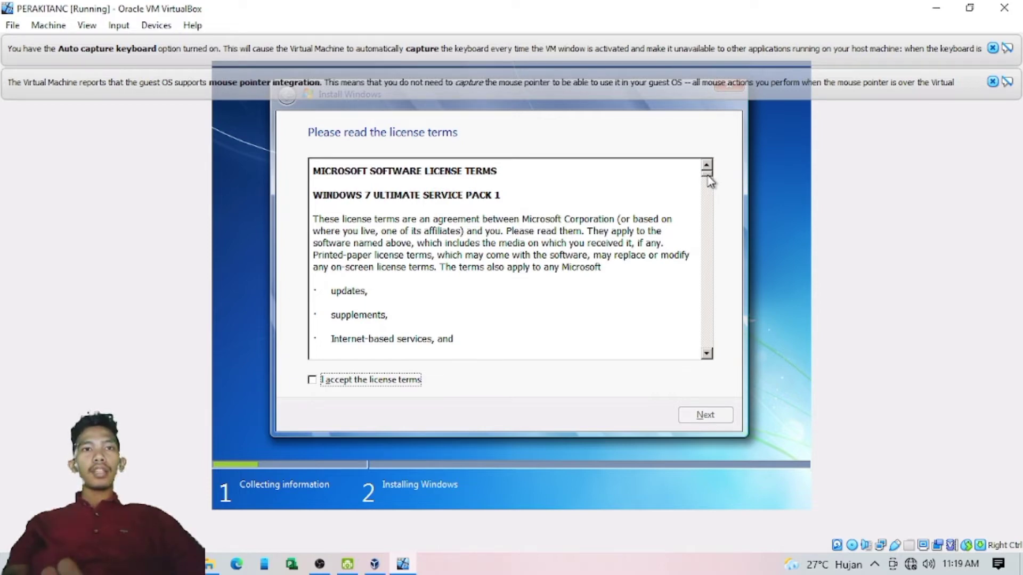
{"action": "scroll", "coordinate": [709, 182], "scroll_direction": "down", "scroll_amount": 1}
{"action": "left_click_drag", "start_coordinate": [707, 181], "coordinate": [706, 347]}
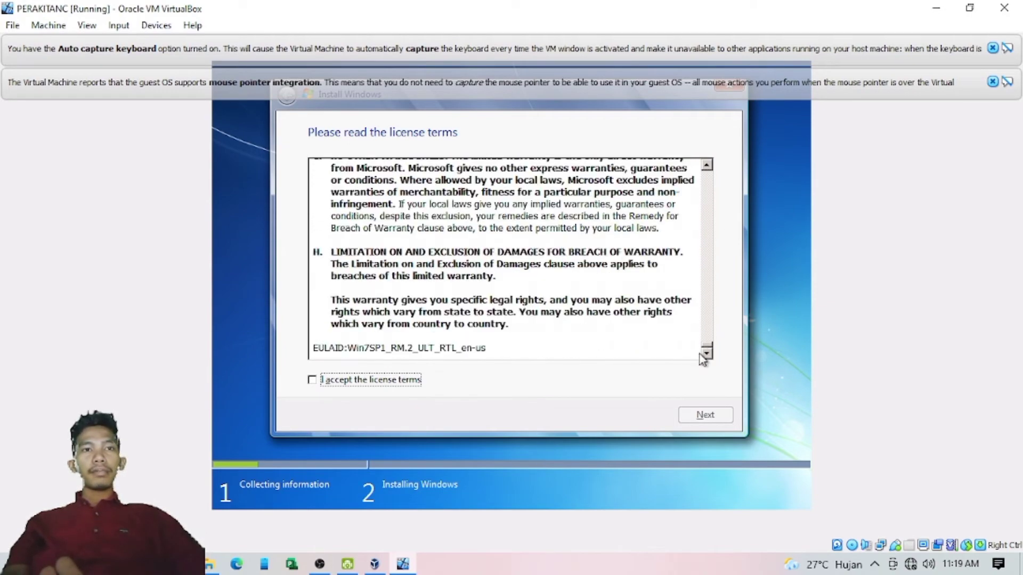
{"action": "left_click", "coordinate": [327, 381]}
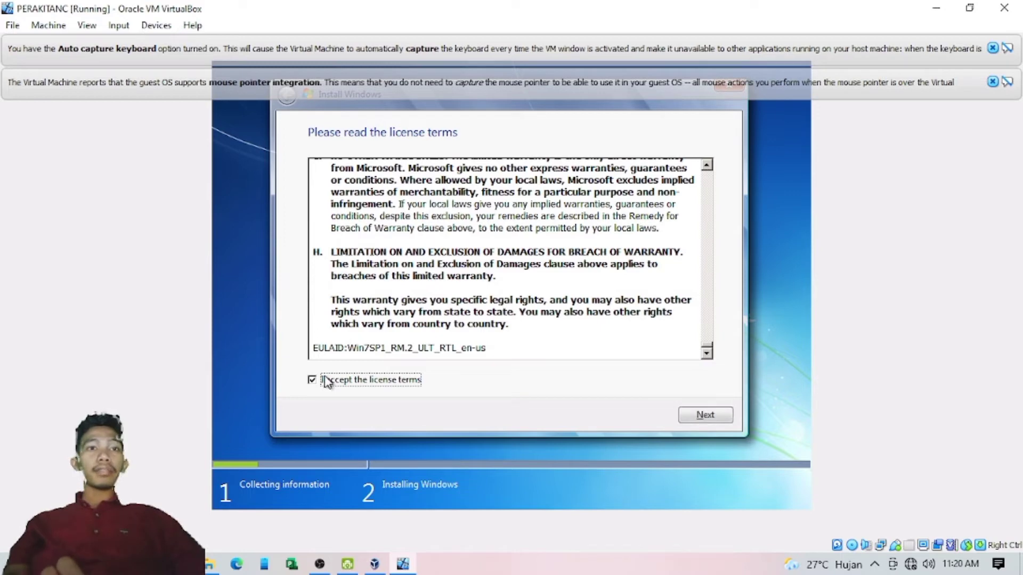
{"action": "left_click", "coordinate": [684, 420]}
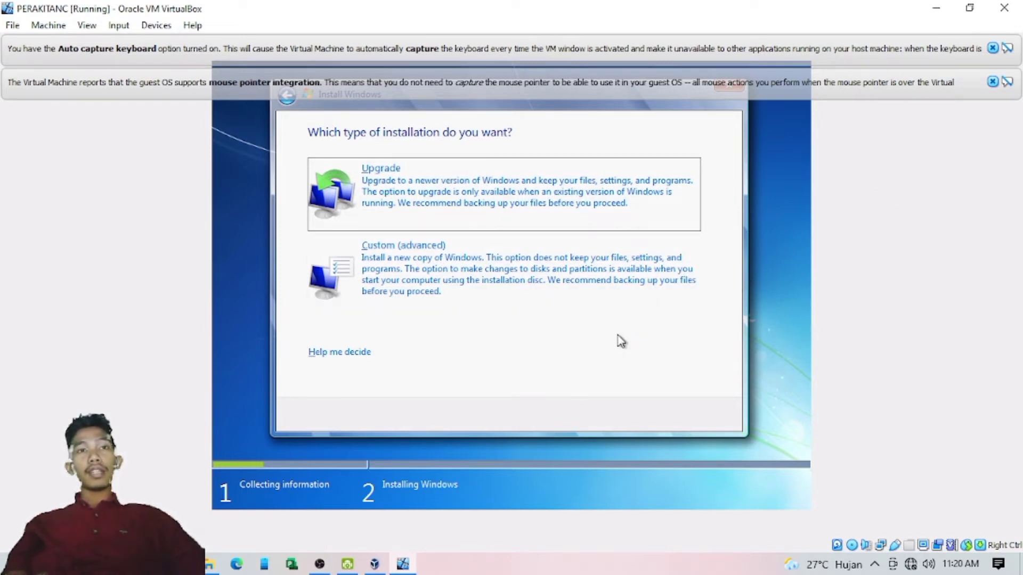
Step: Choose the Custom (advanced) installation, create a 32768 MB partition from the unallocated space, and install Windows on Disk 0 Partition 2
{"action": "left_click", "coordinate": [396, 261]}
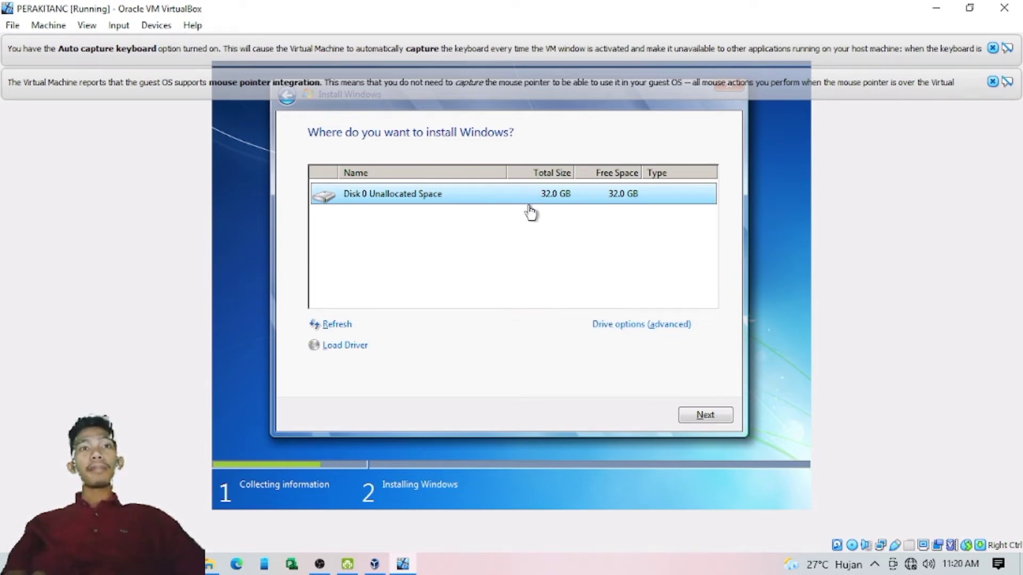
{"action": "left_click", "coordinate": [621, 330]}
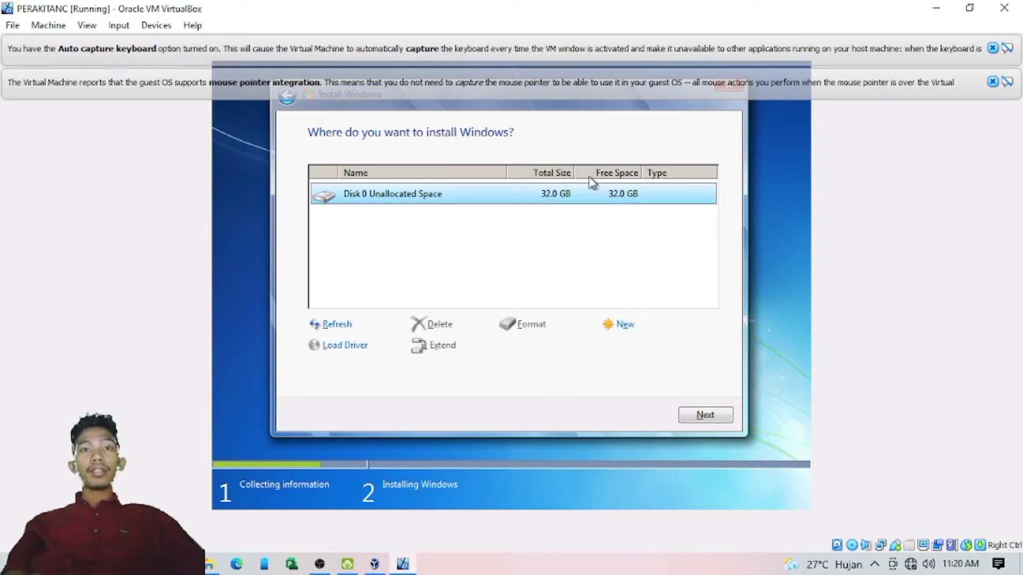
{"action": "left_click", "coordinate": [621, 327]}
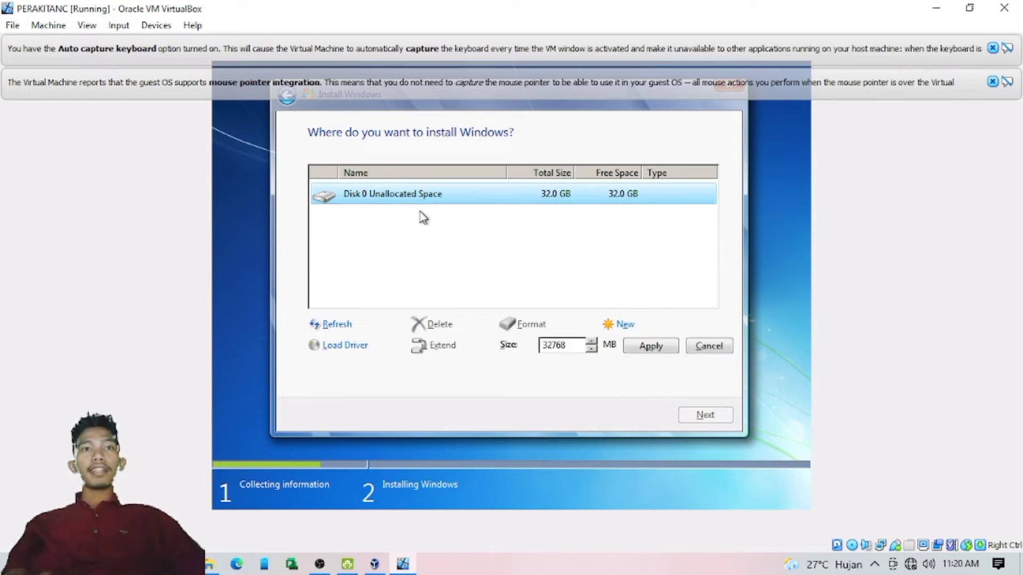
{"action": "left_click", "coordinate": [651, 347]}
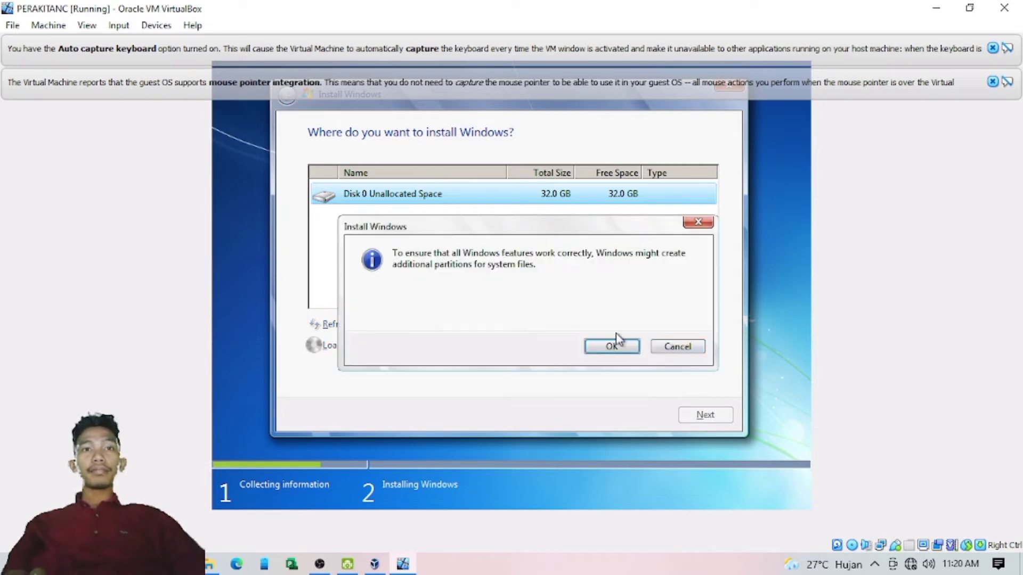
{"action": "left_click", "coordinate": [611, 346]}
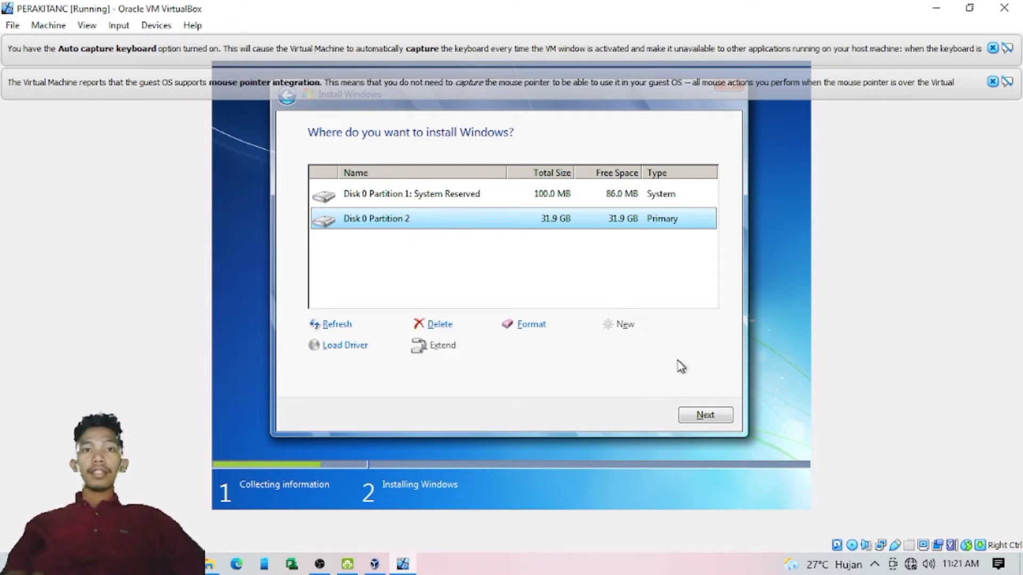
{"action": "left_click", "coordinate": [688, 415]}
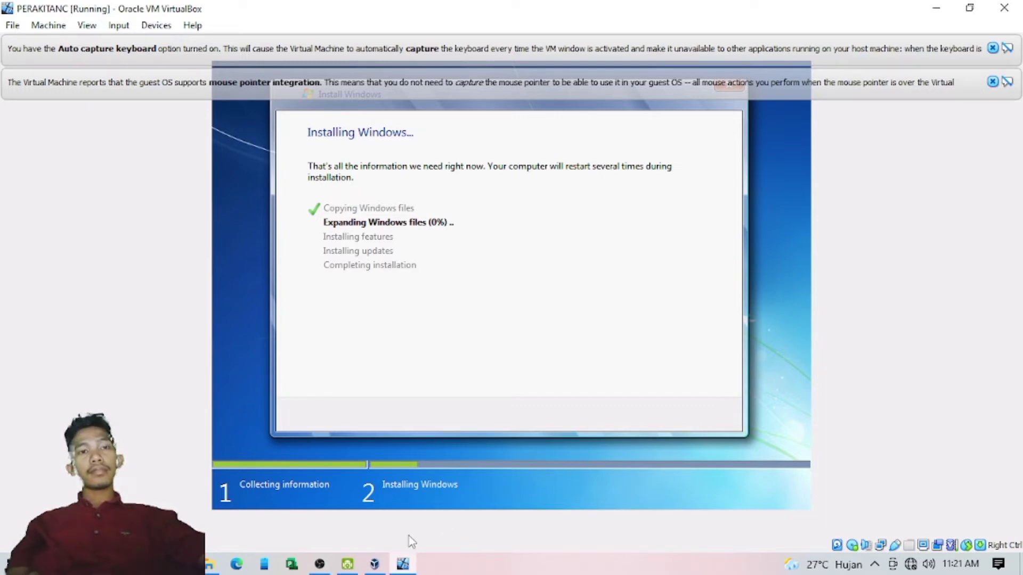
{"action": "mouse_move", "coordinate": [383, 567]}
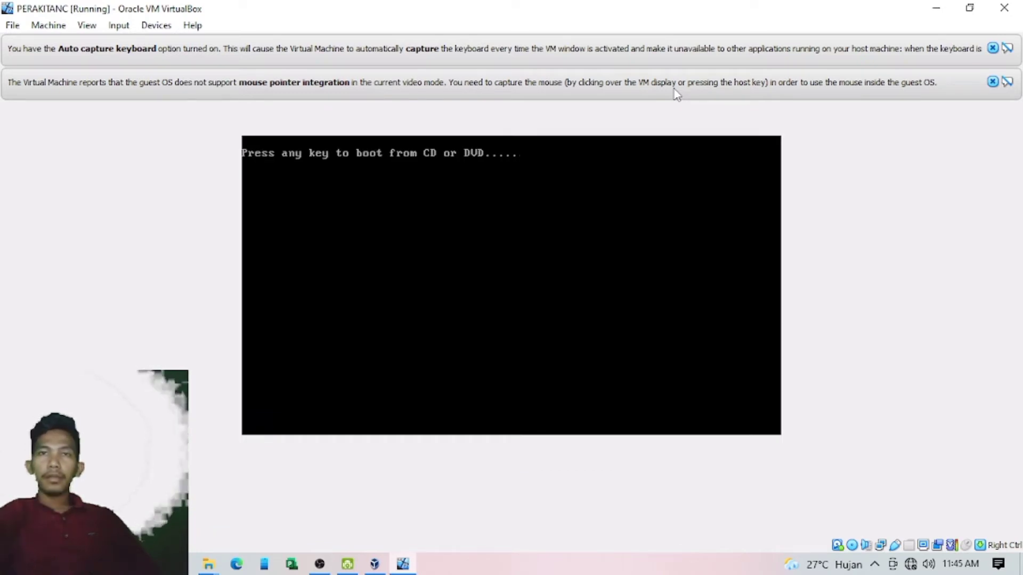
{"action": "key", "text": "Return"}
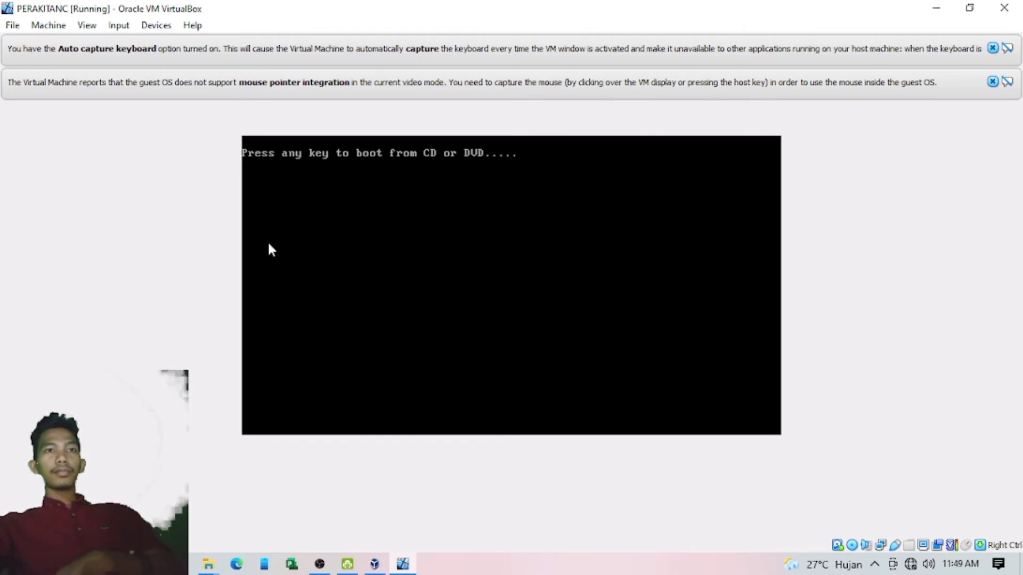
{"action": "key", "text": "Return"}
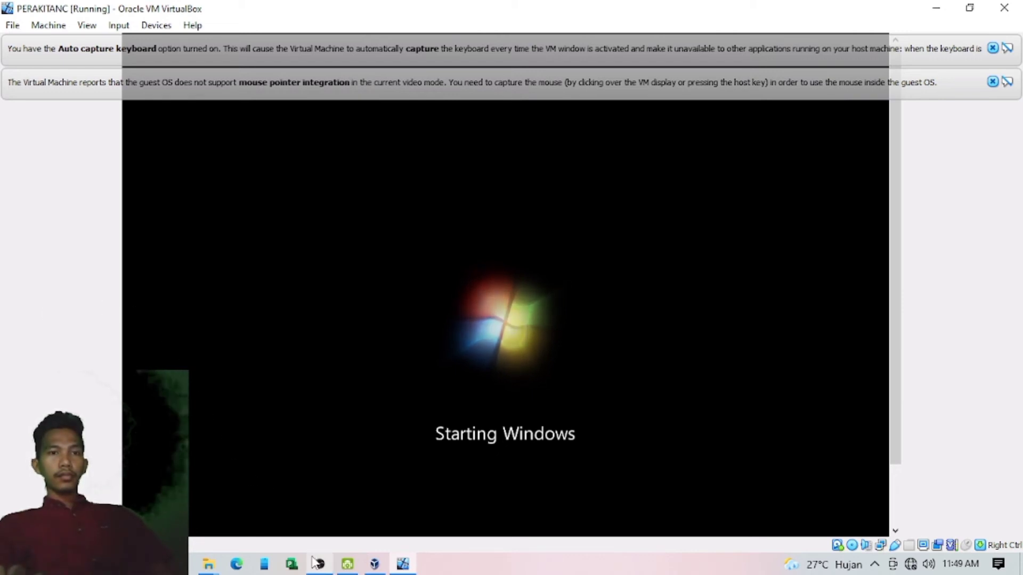
{"action": "mouse_move", "coordinate": [320, 567]}
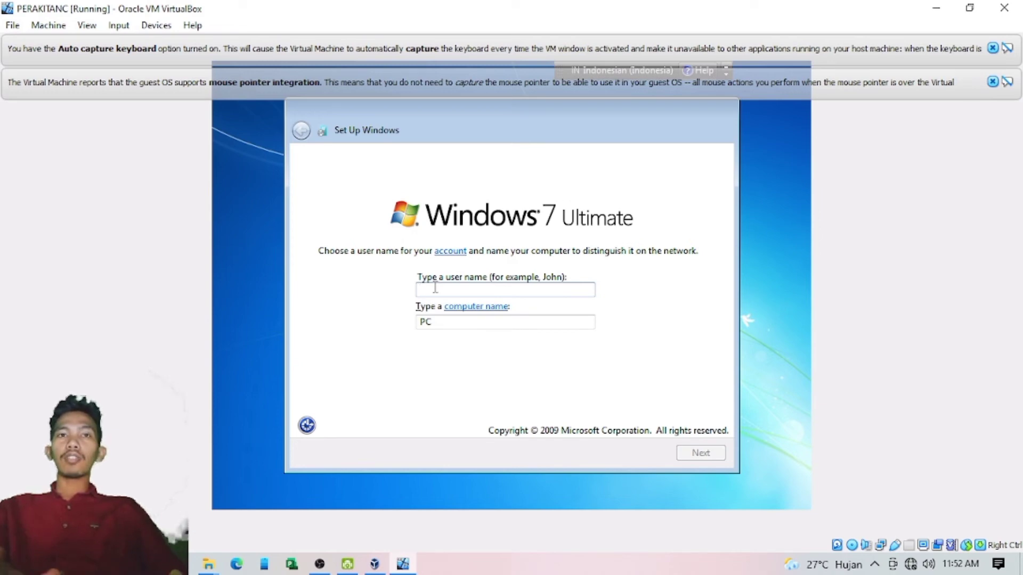
Step: Enter PERSKITAN as the Windows account's user name and accept the matching computer name
{"action": "type", "text": "PRT"}
{"action": "key", "text": "BackSpace"}
{"action": "key", "text": "BackSpace"}
{"action": "type", "text": "ERS"}
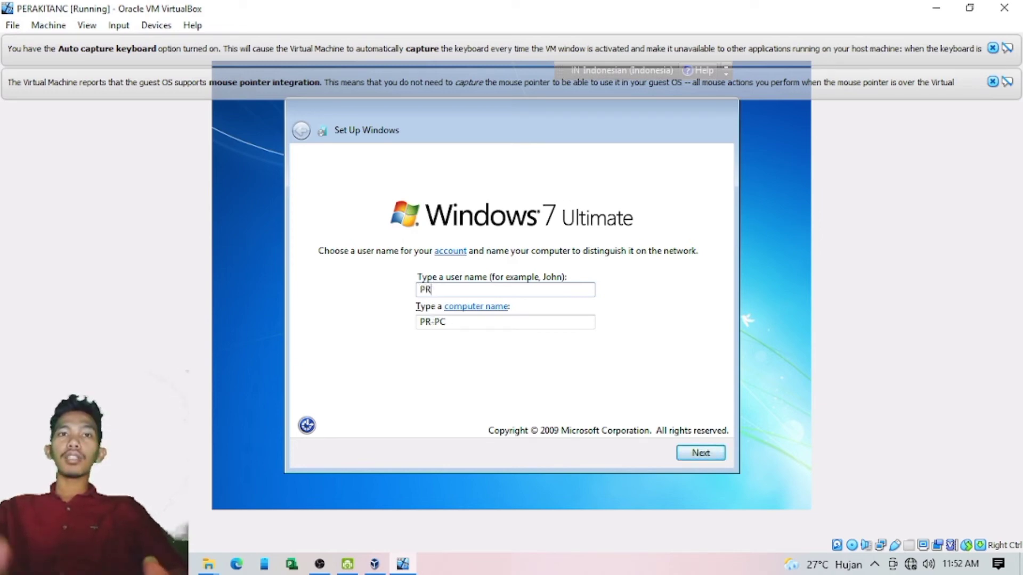
{"action": "type", "text": "KITSN"}
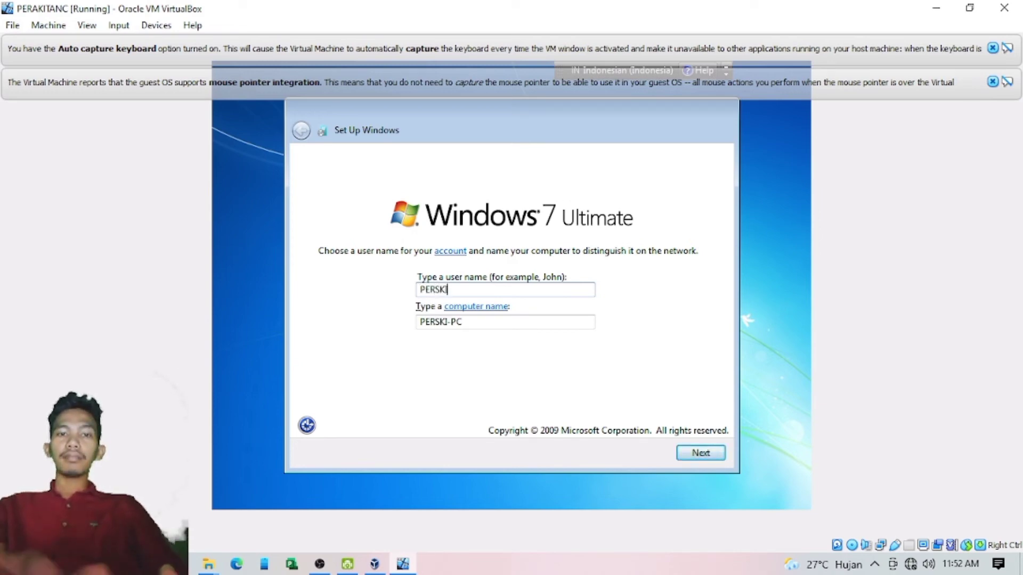
{"action": "key", "text": "BackSpace"}
{"action": "key", "text": "BackSpace"}
{"action": "key", "text": "BackSpace"}
{"action": "type", "text": "A"}
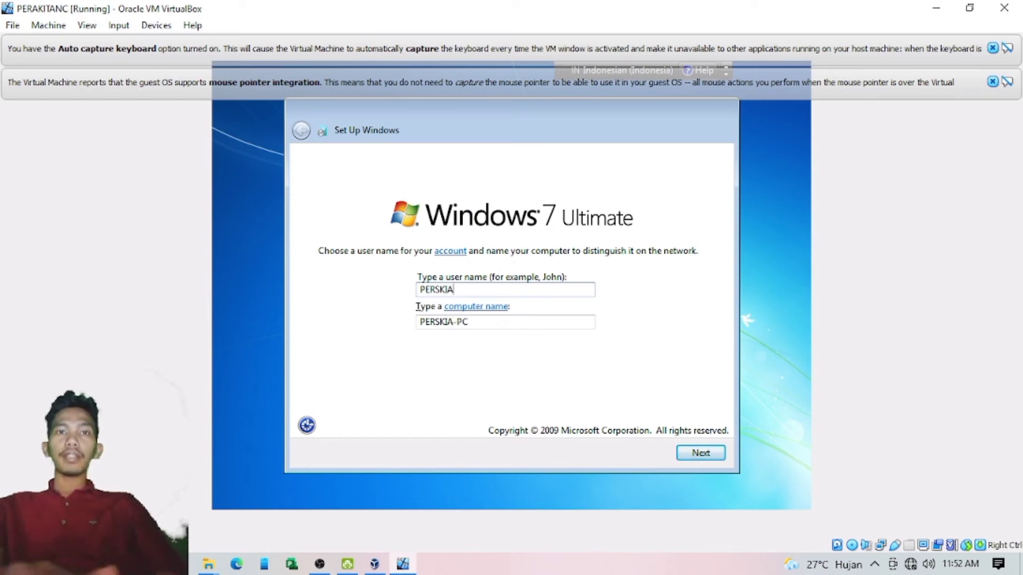
{"action": "key", "text": "BackSpace"}
{"action": "type", "text": "YAN"}
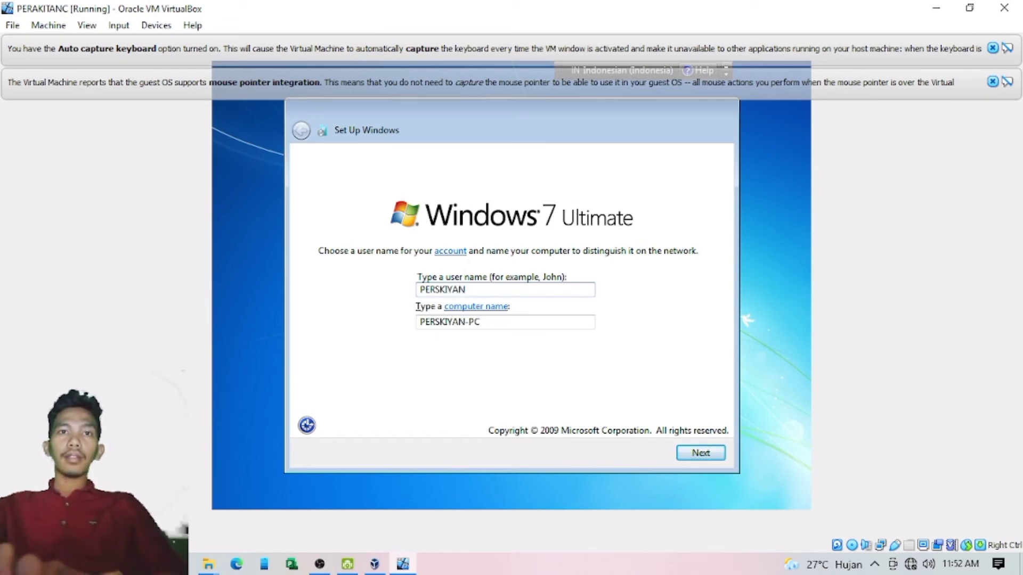
{"action": "key", "text": "BackSpace"}
{"action": "key", "text": "BackSpace"}
{"action": "key", "text": "BackSpace"}
{"action": "type", "text": "TAN"}
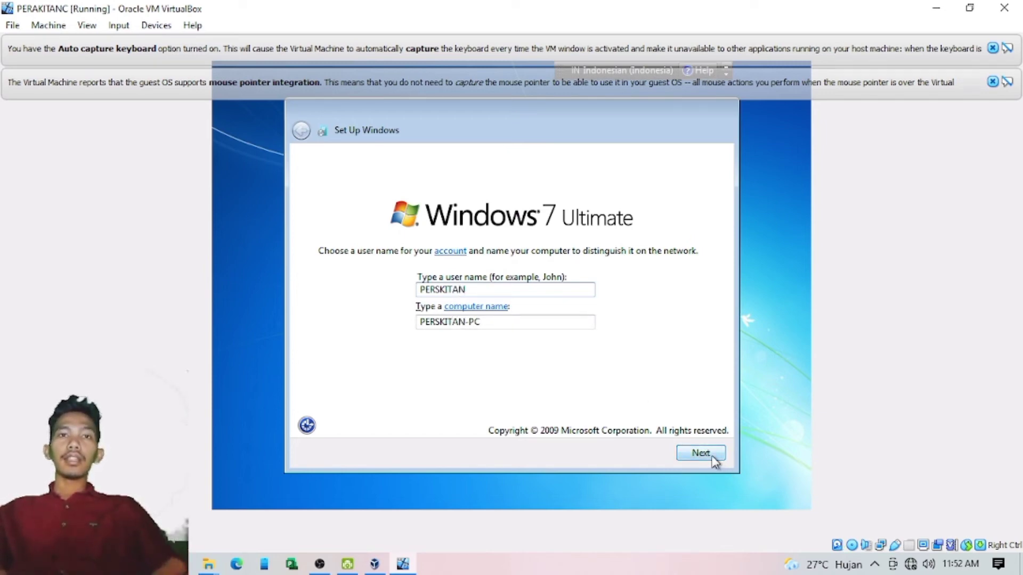
{"action": "key", "text": "Return"}
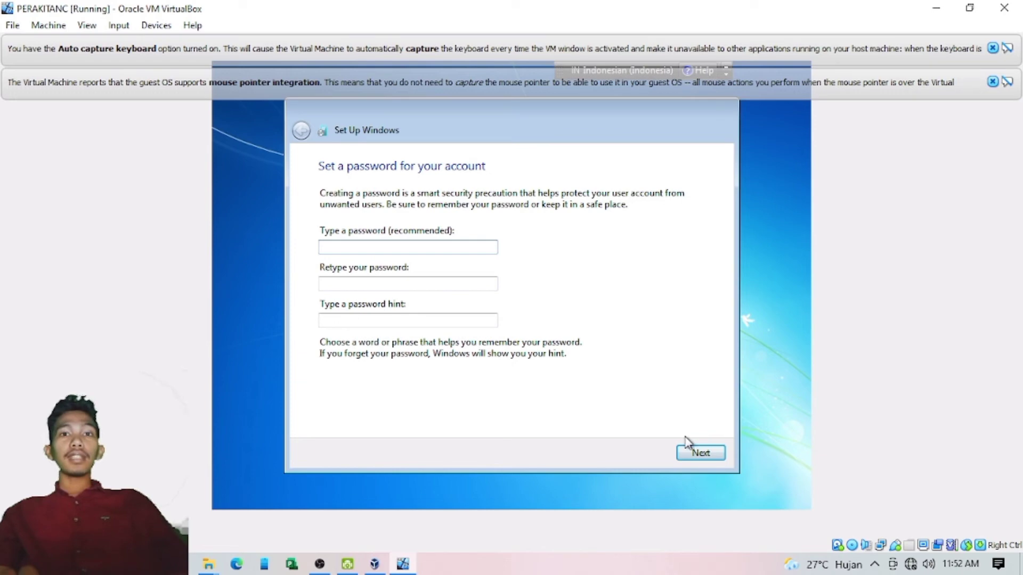
Step: Leave the account password and product key blank, and turn off automatic activation of Windows when online
{"action": "left_click", "coordinate": [699, 453]}
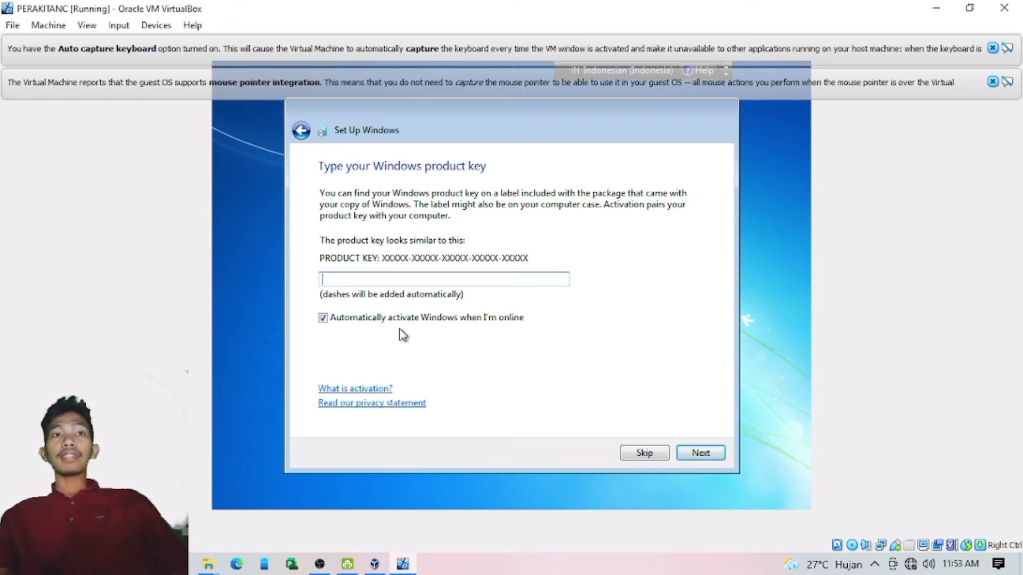
{"action": "left_click", "coordinate": [341, 318]}
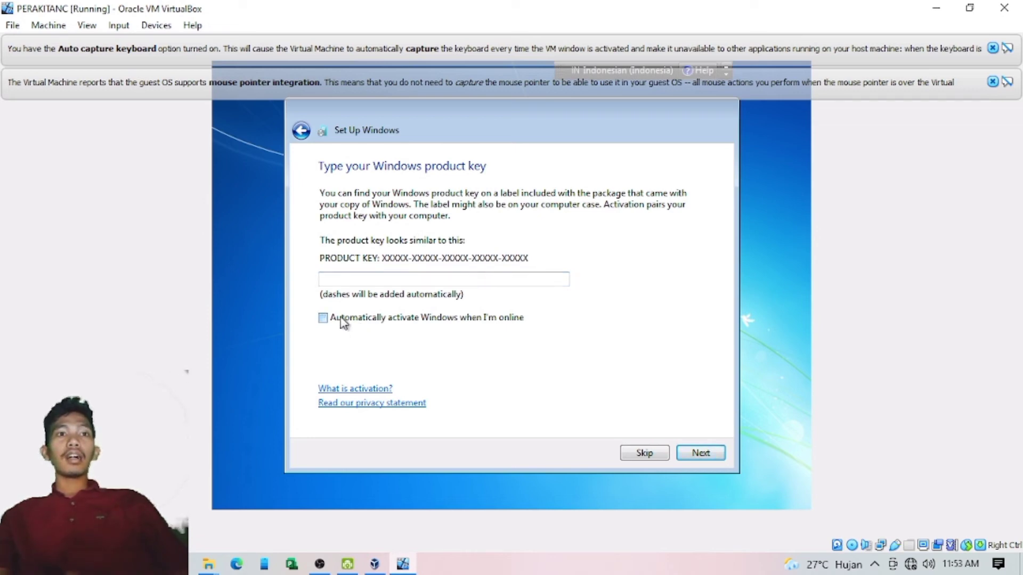
{"action": "left_click", "coordinate": [690, 454]}
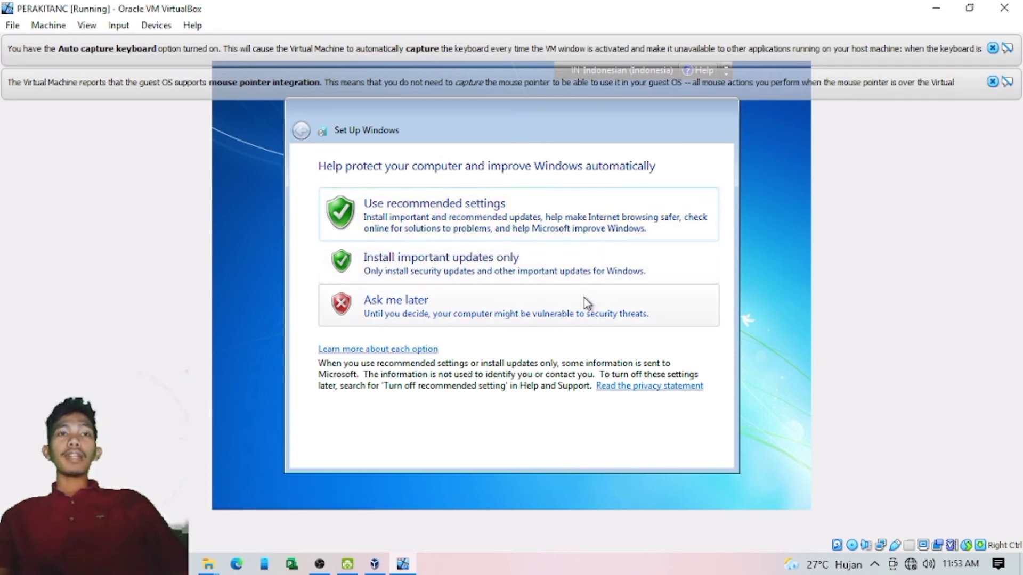
Step: Postpone the update settings with Ask me later, accept the UTC+07:00 time and date settings, and choose Public network
{"action": "left_click", "coordinate": [505, 310]}
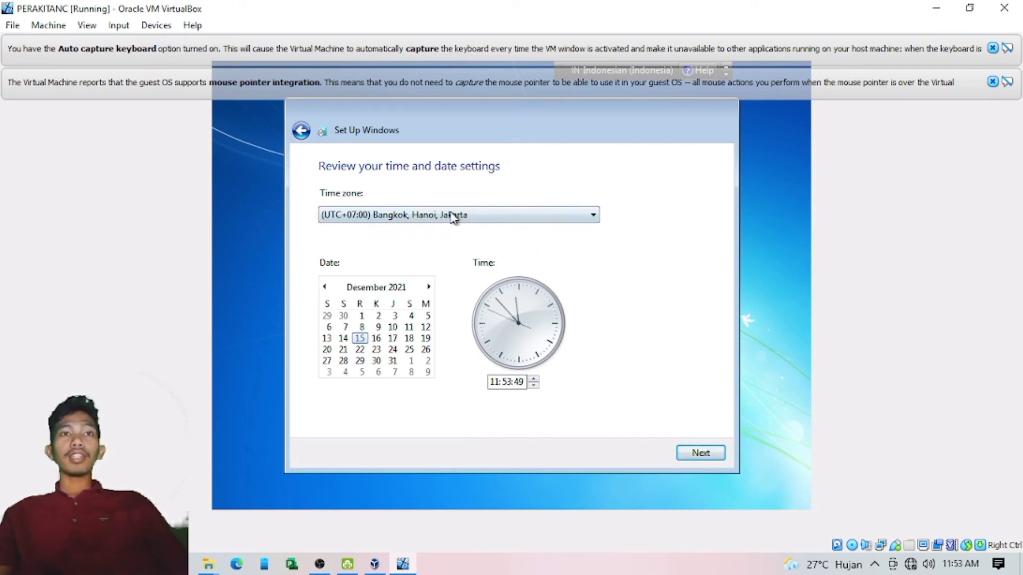
{"action": "left_click", "coordinate": [695, 453]}
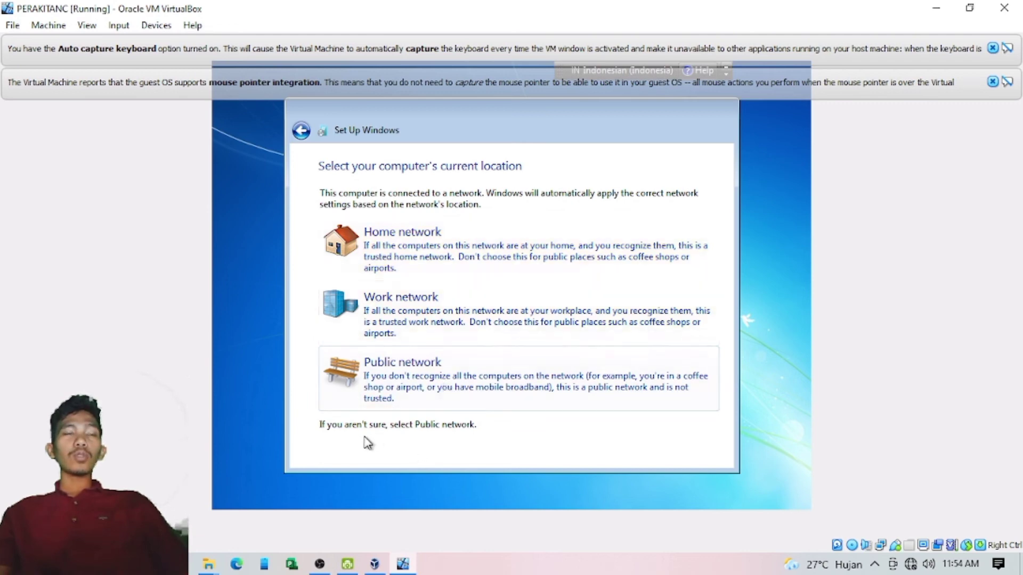
{"action": "left_click", "coordinate": [442, 388]}
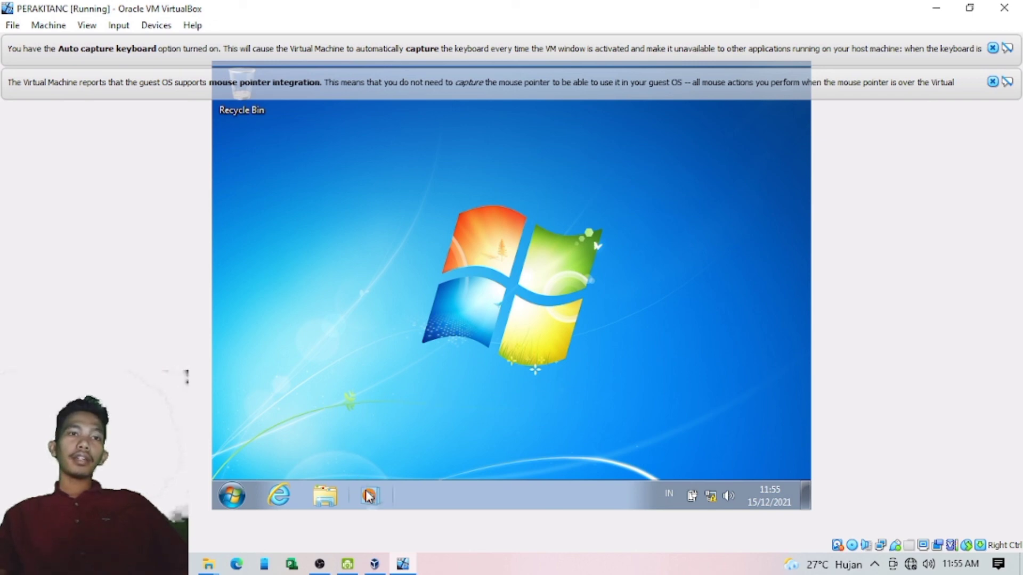
Step: Look over the Start menu of the installed Windows 7 and open the Libraries window in Windows Explorer
{"action": "left_click", "coordinate": [231, 495]}
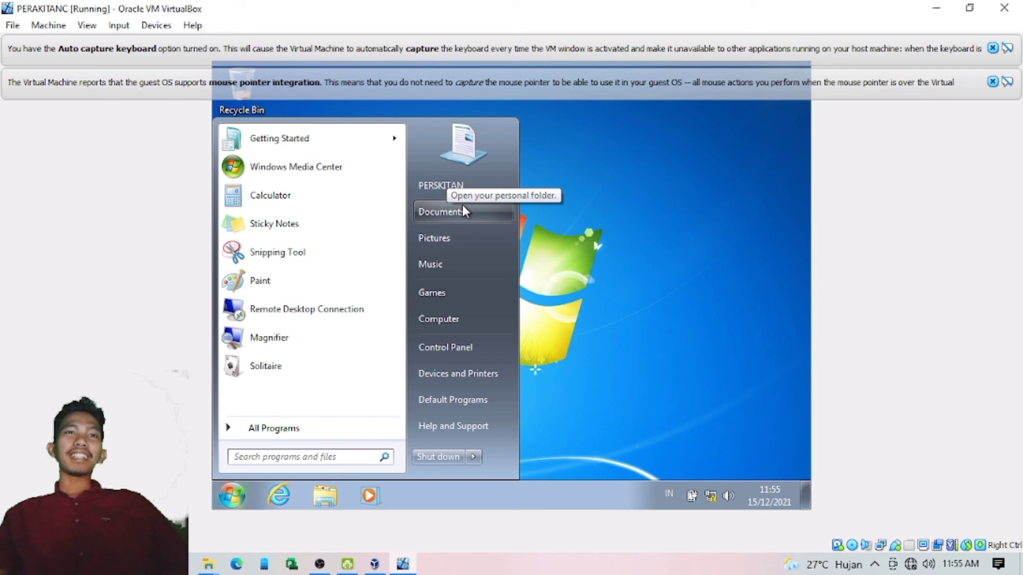
{"action": "left_click", "coordinate": [759, 277]}
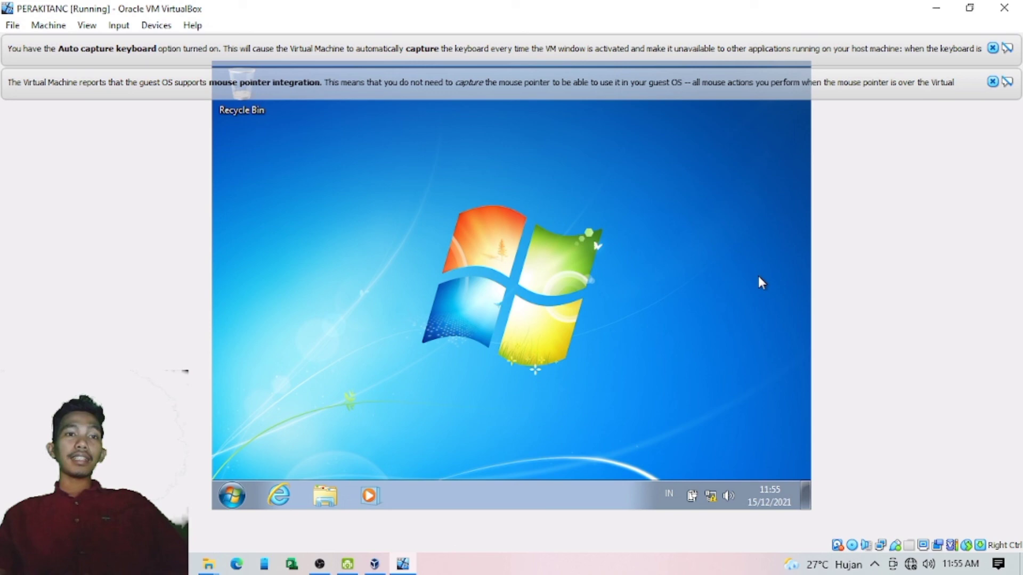
{"action": "left_click", "coordinate": [322, 498]}
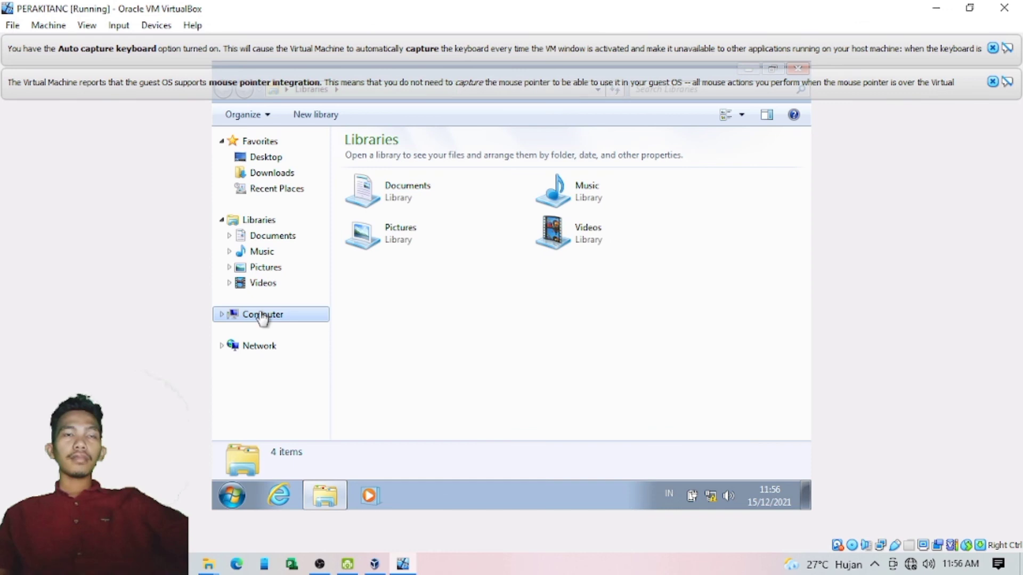
Step: Check the hard disk and CD drive listed under Computer in the Windows 7 guest, and close the Explorer window
{"action": "left_click", "coordinate": [263, 315]}
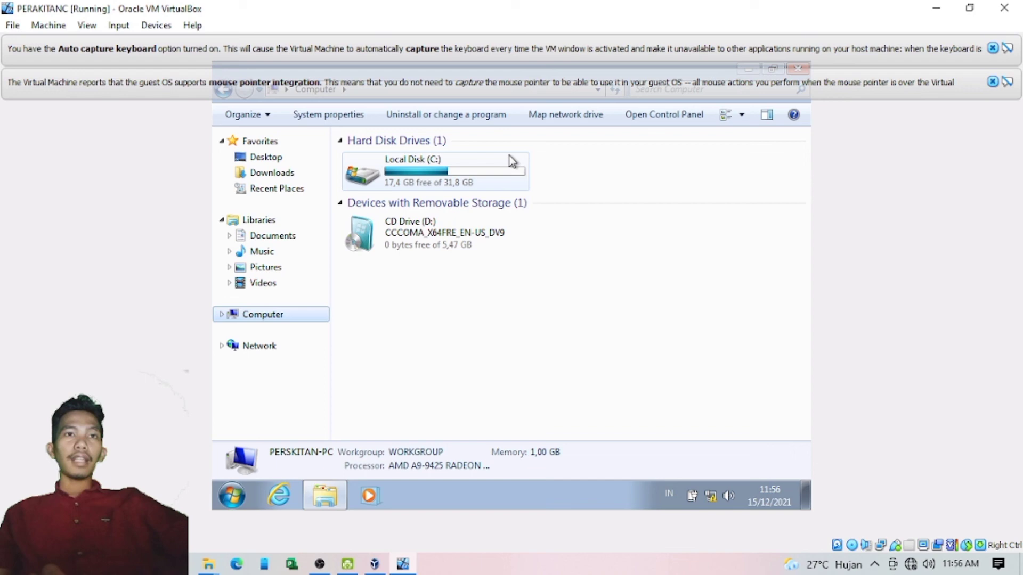
{"action": "left_click", "coordinate": [461, 246]}
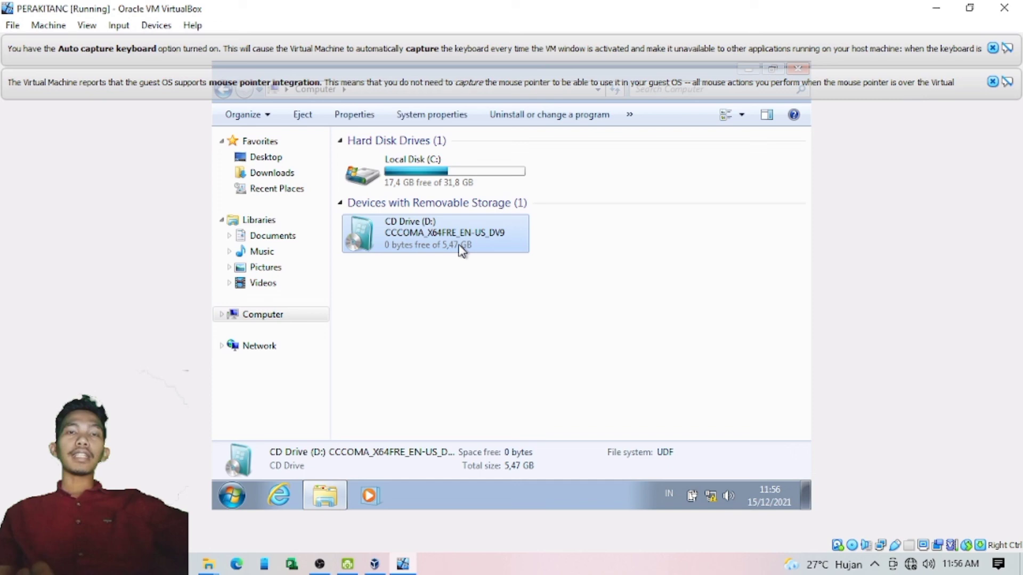
{"action": "mouse_move", "coordinate": [337, 502]}
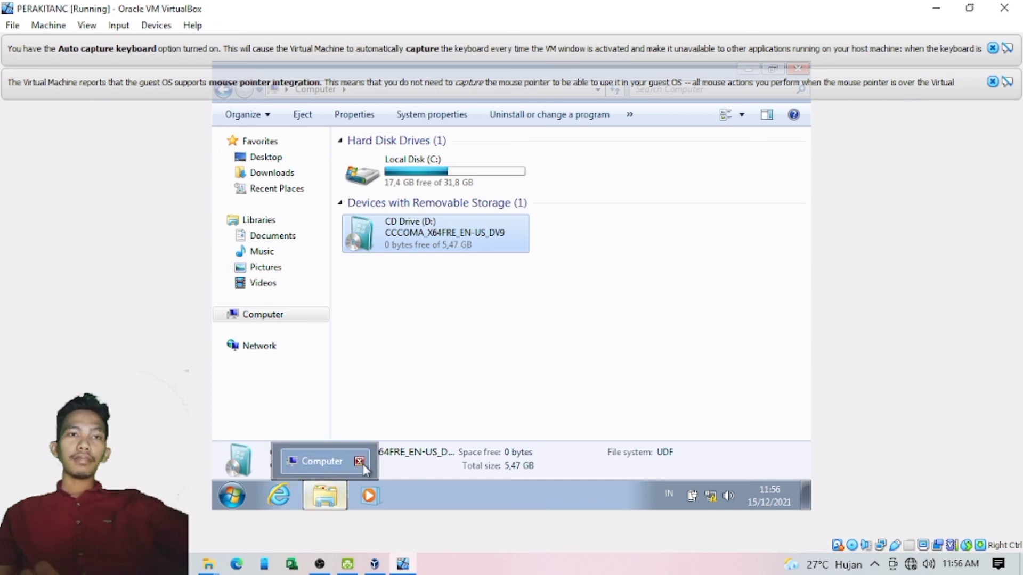
{"action": "left_click", "coordinate": [360, 462]}
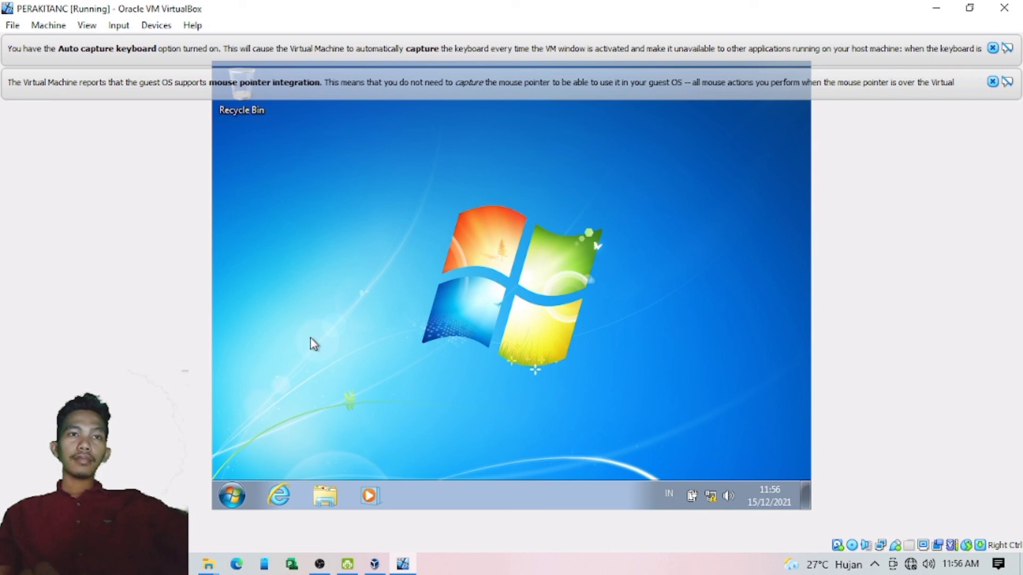
Step: Shut down the Windows 7 guest from within its own system
{"action": "left_click", "coordinate": [230, 496]}
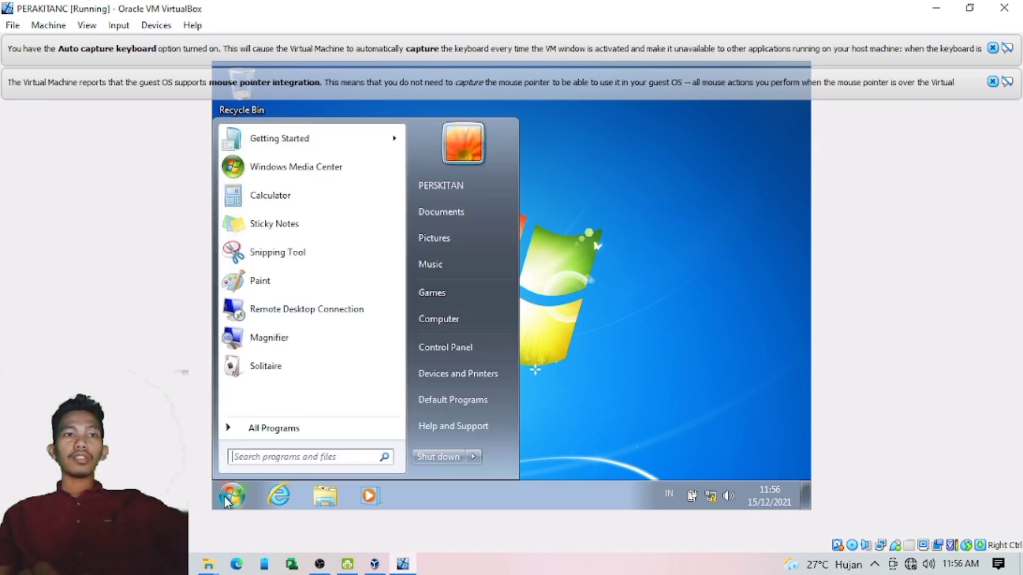
{"action": "left_click", "coordinate": [422, 457]}
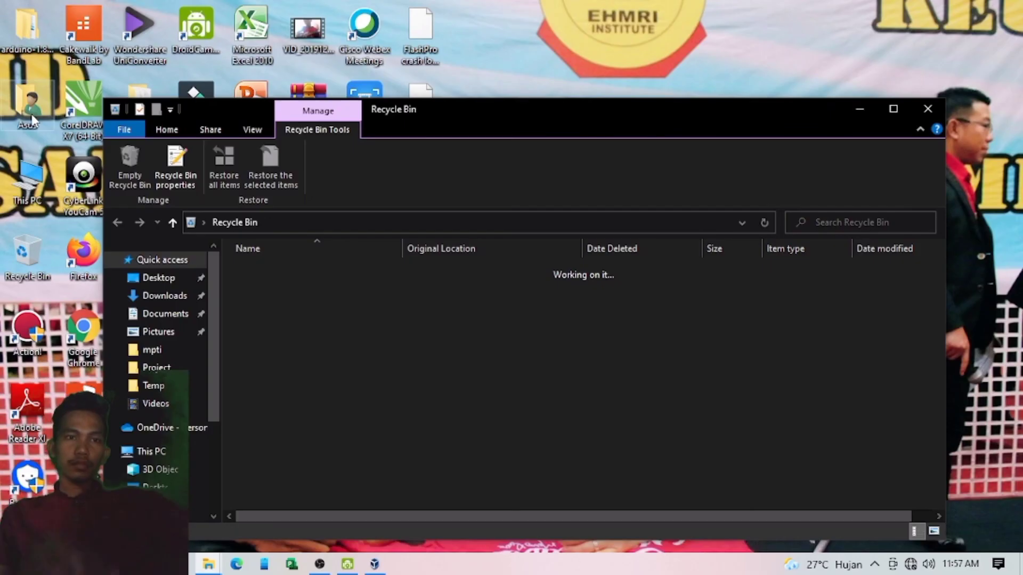
{"action": "left_click", "coordinate": [859, 109]}
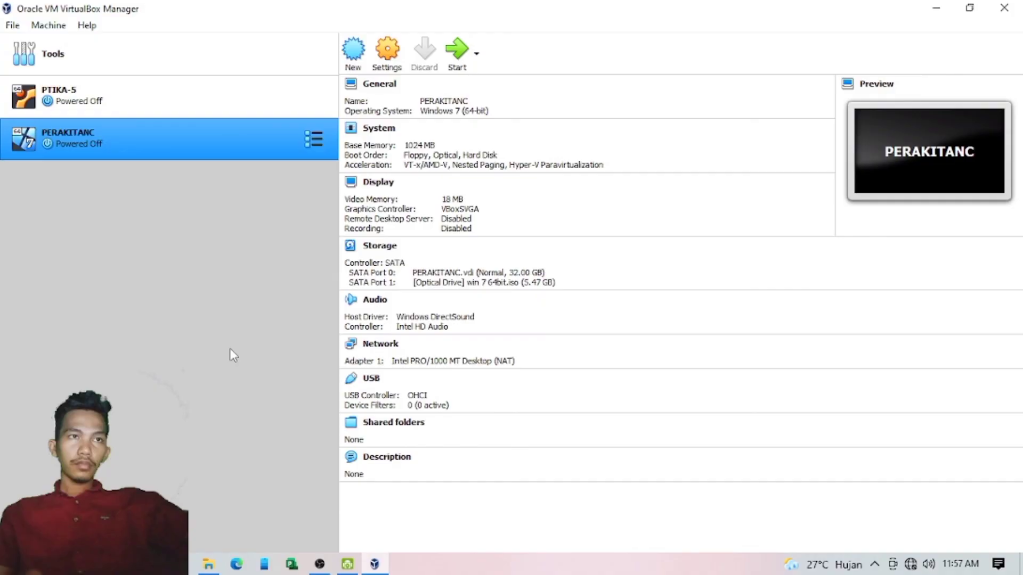
{"action": "left_click", "coordinate": [320, 566]}
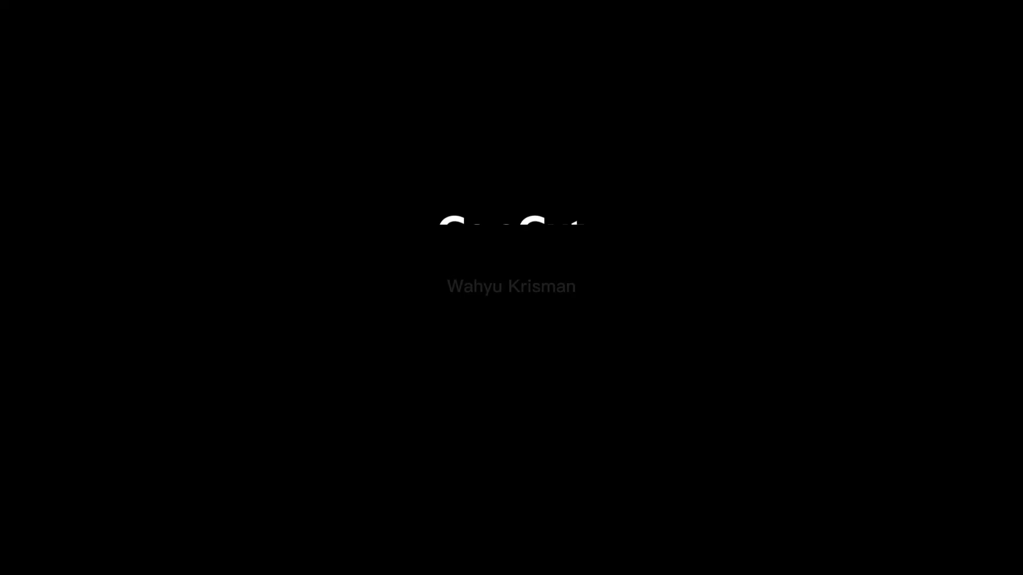